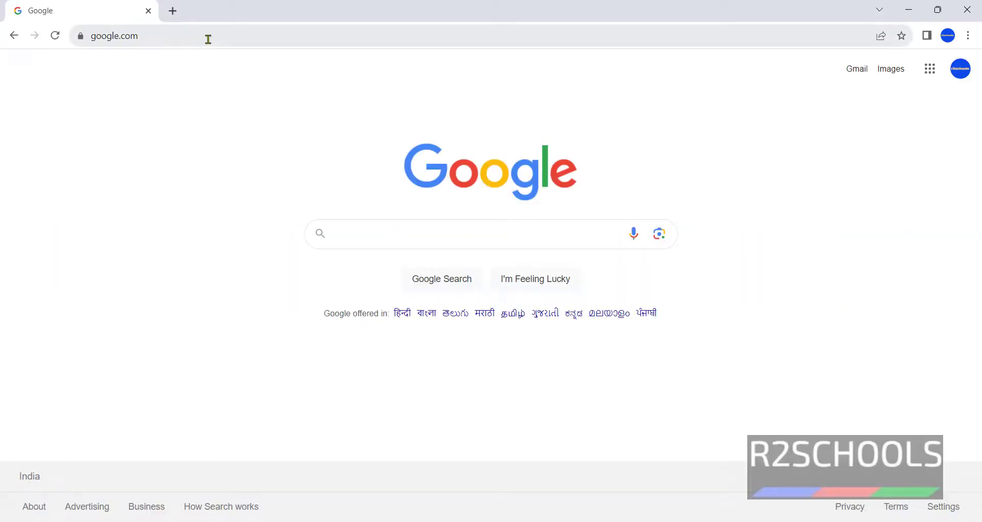
- Load grafana.com in the address bar, discarding the autocompleted suggestion
left_click(208, 37)
type("grafana.com")
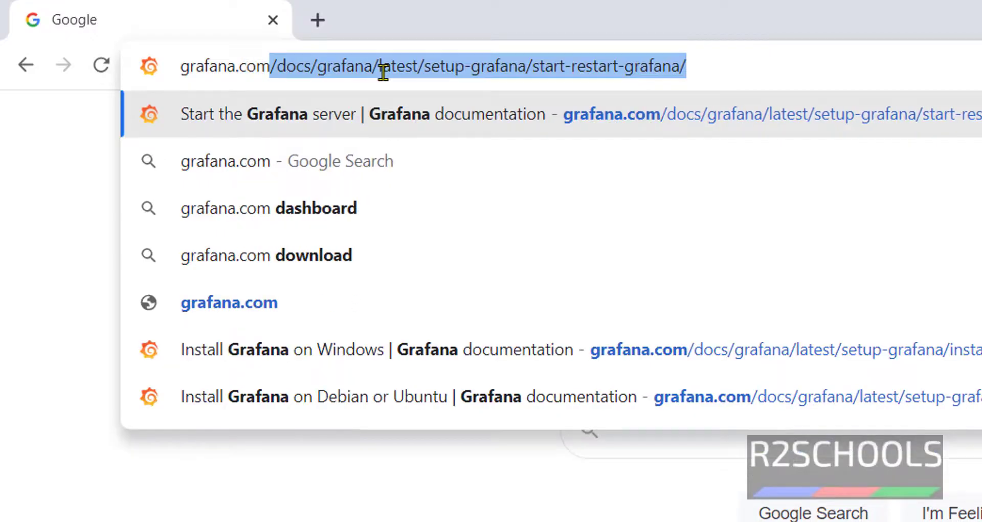
key("Delete")
key("Return")
- Navigate the Grafana documentation to the Install Grafana on Windows guide
scroll(86, 287, "down", 10)
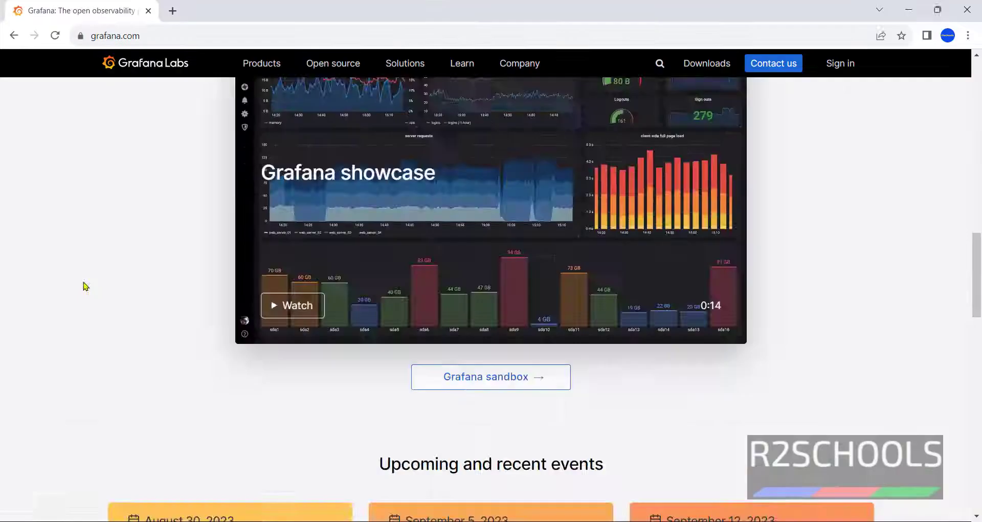
scroll(85, 287, "down", 10)
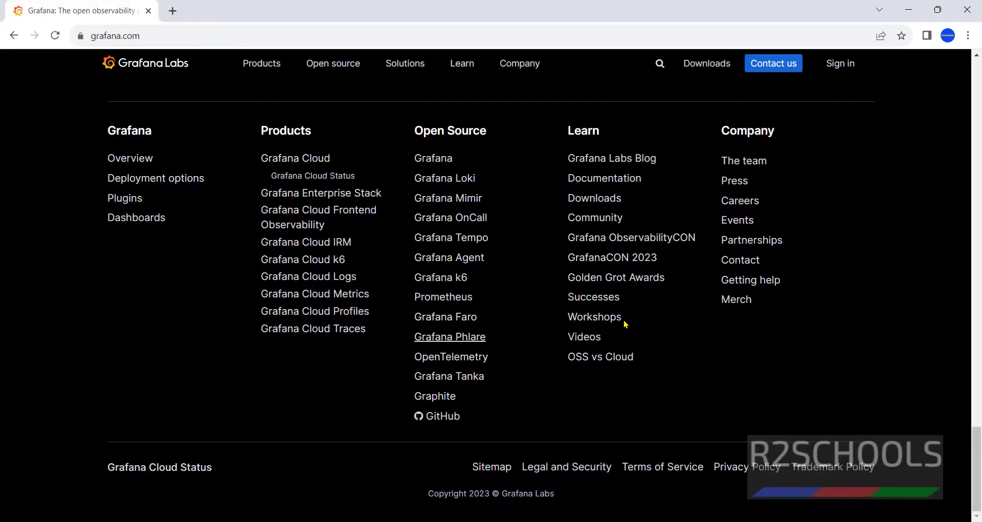
left_click(633, 179)
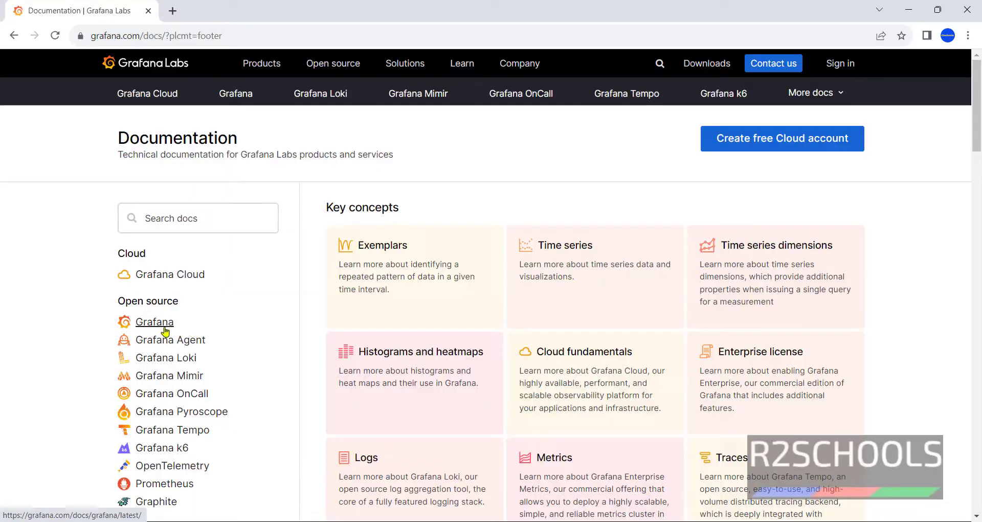
left_click(165, 328)
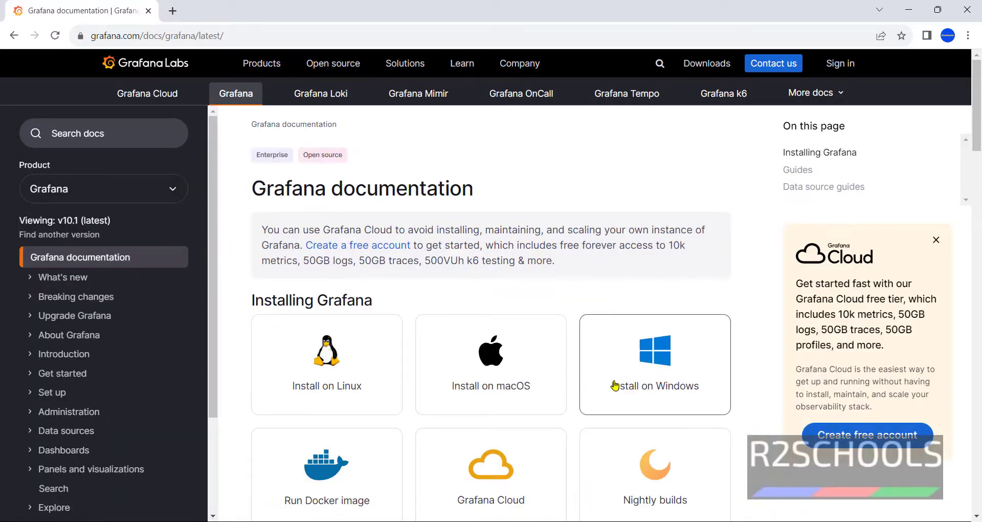
left_click(615, 385)
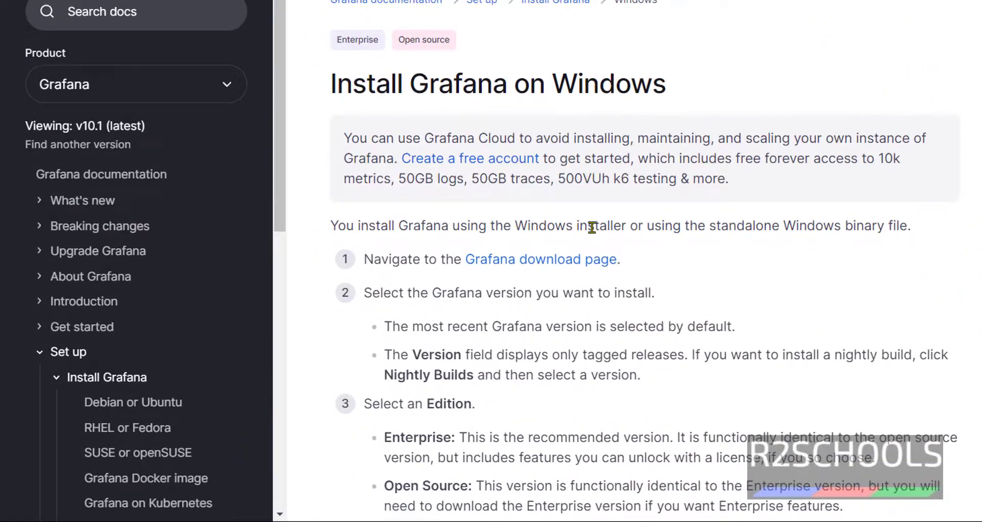
- Open the Download Grafana page, keep version 10.1.0, and show the Windows installer options
left_click(570, 269)
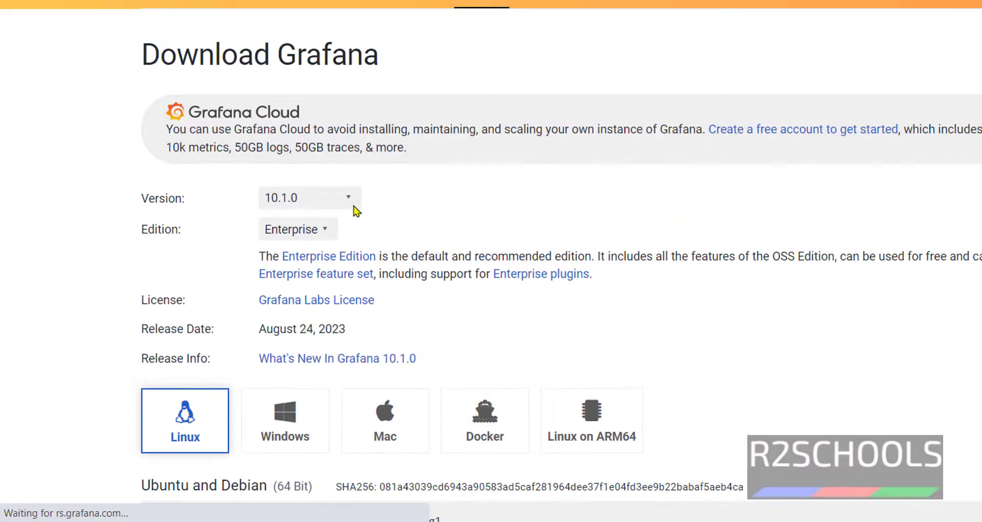
left_click(346, 204)
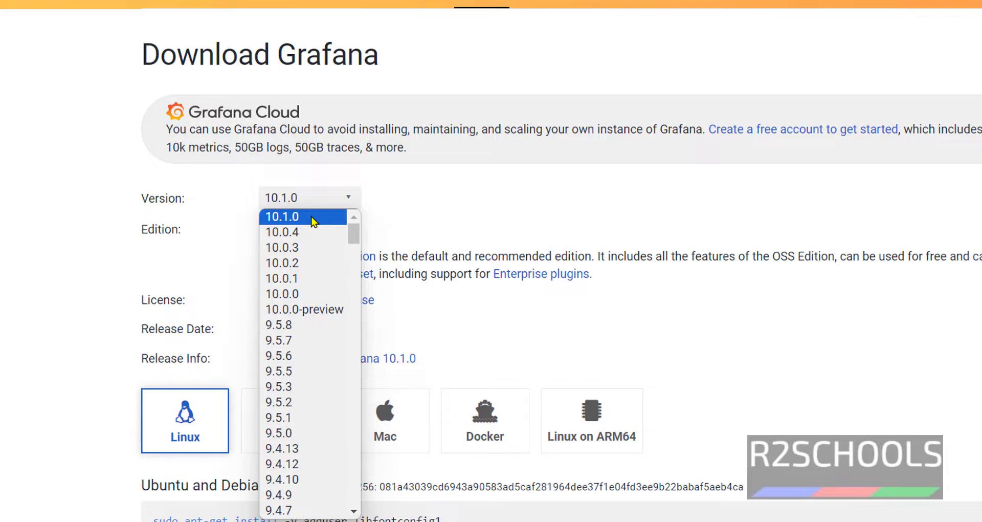
left_click(524, 202)
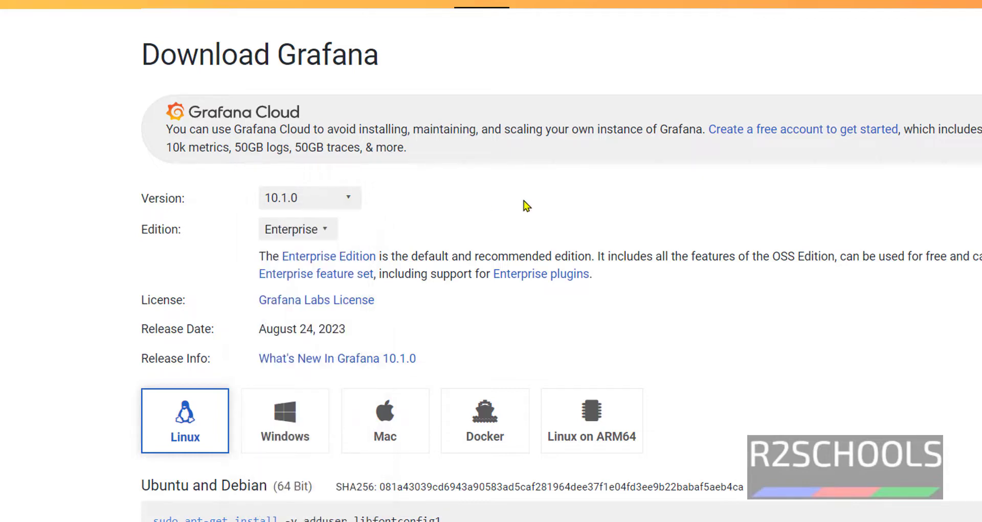
scroll(524, 202, "down", 3)
left_click(270, 275)
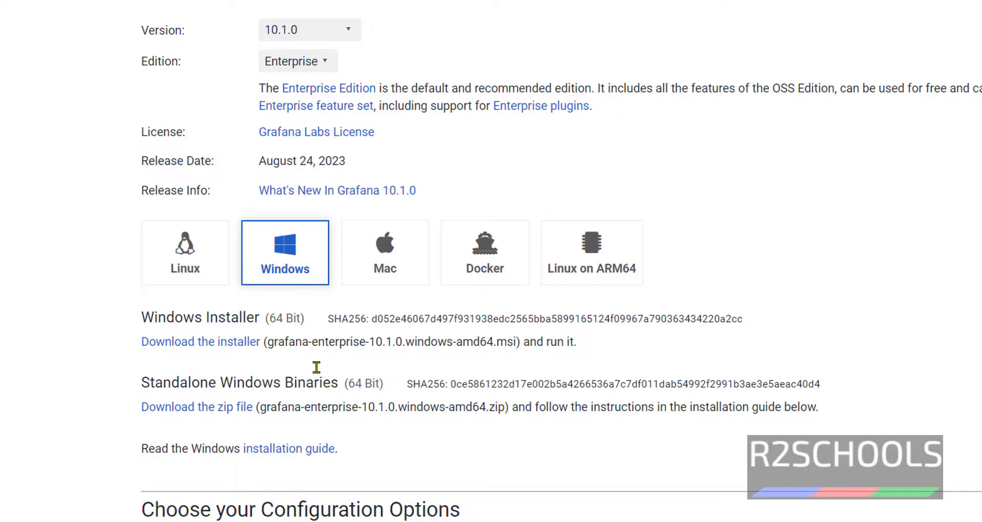
left_click_drag(262, 321, 125, 321)
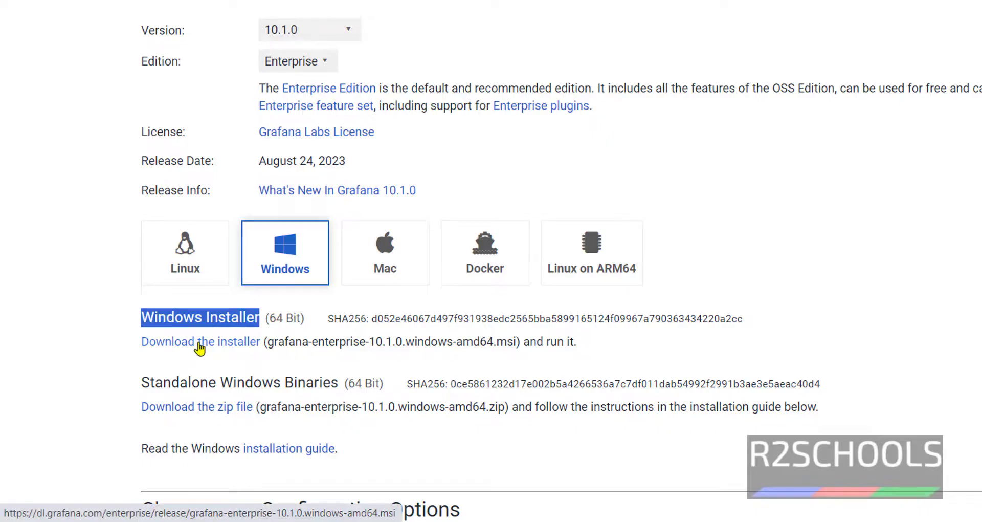
- Download grafana-enterprise-10.1.0.windows-amd64.msi and show all downloads, removing the nmap entry
left_click(201, 342)
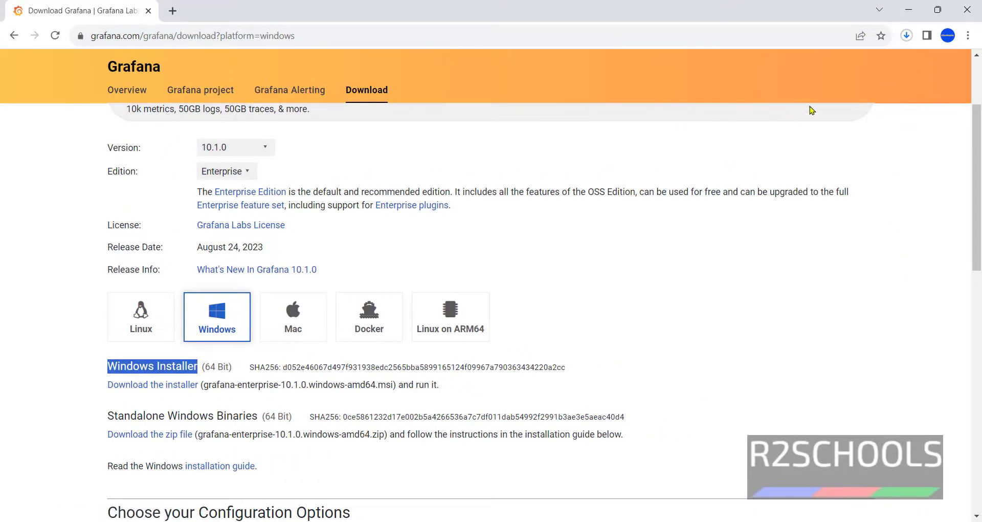
left_click(907, 36)
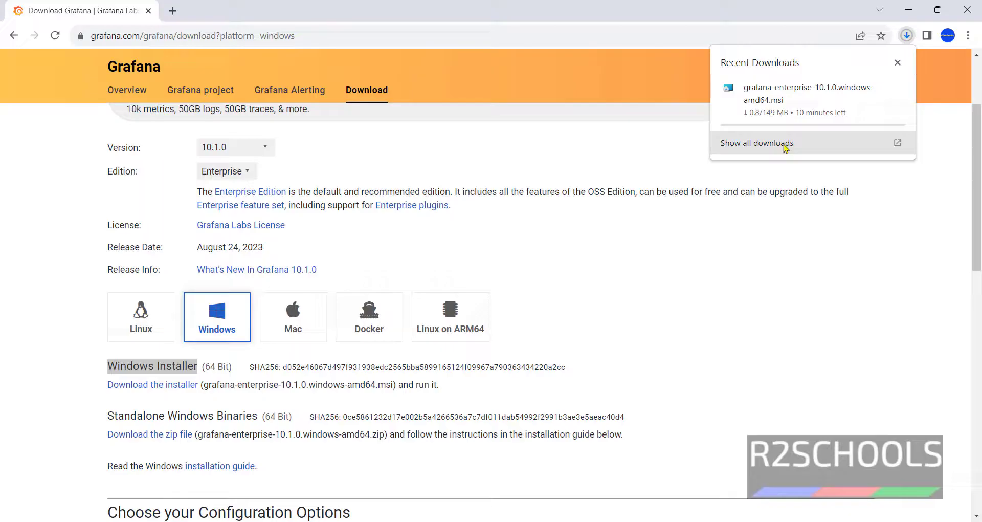
left_click(742, 141)
left_click(693, 303)
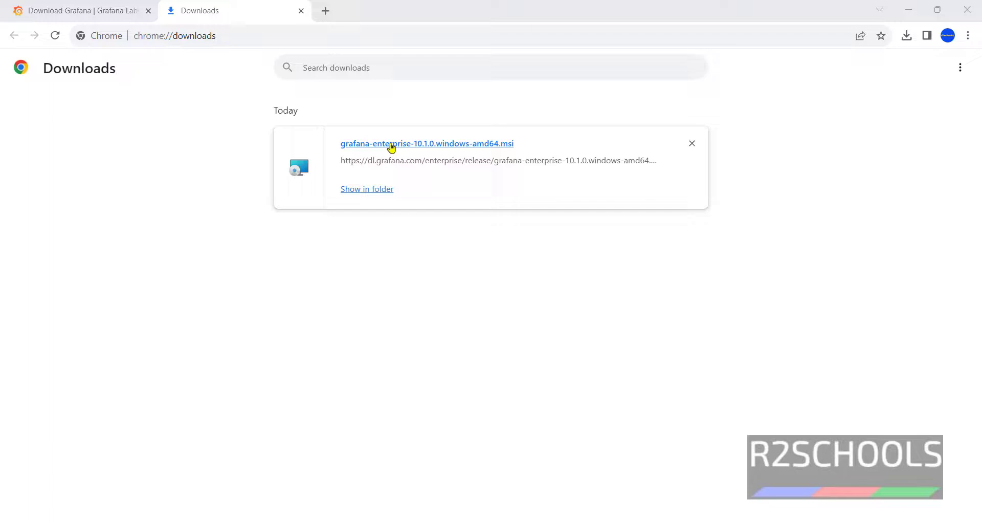
- Launch the downloaded .msi and choose More info, then Run anyway, in SmartScreen
left_click(391, 144)
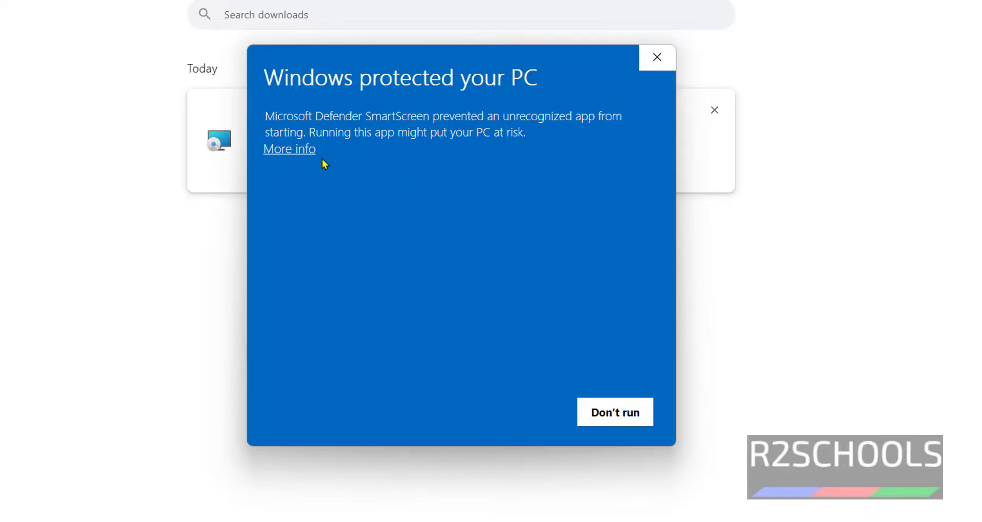
left_click(298, 150)
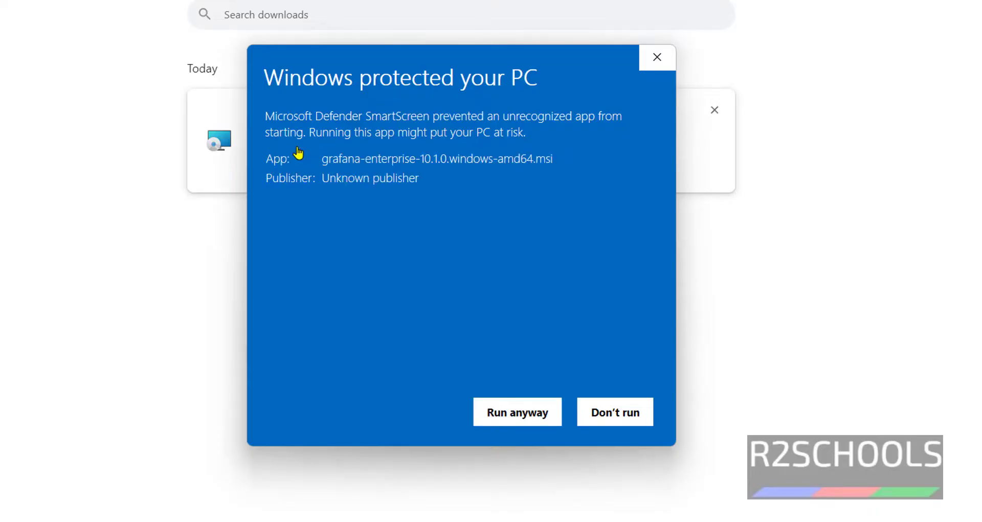
left_click(532, 413)
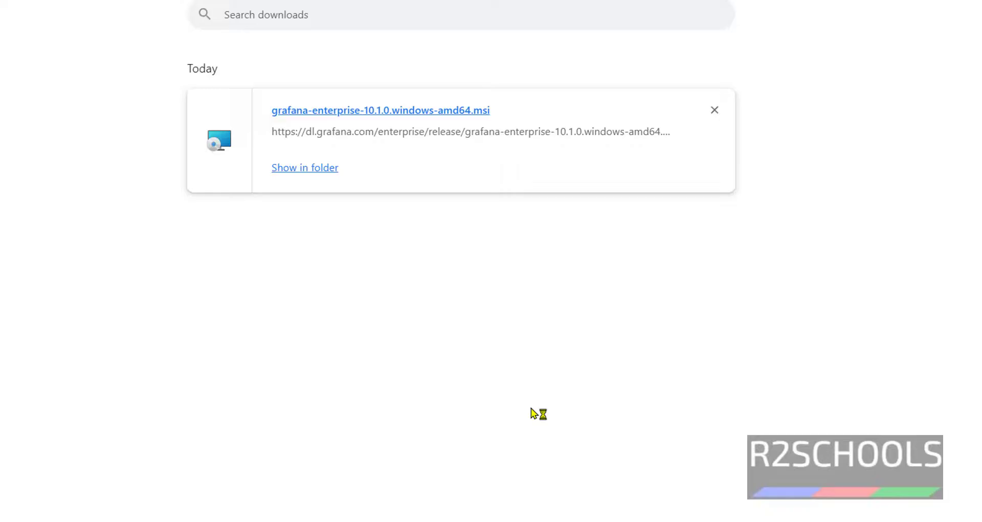
- Accept the license, keep default features including Run Grafana as a Service, install, and finish
left_click(541, 393)
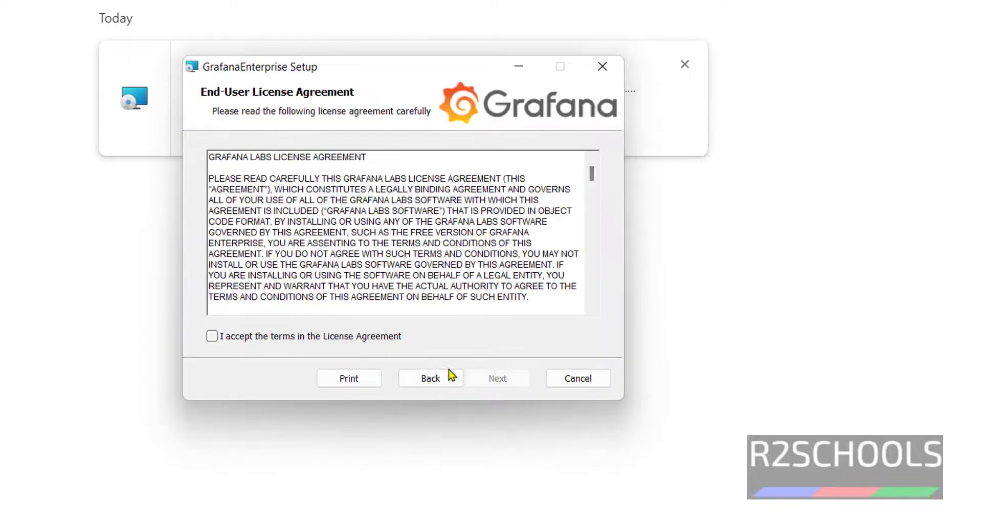
left_click(318, 336)
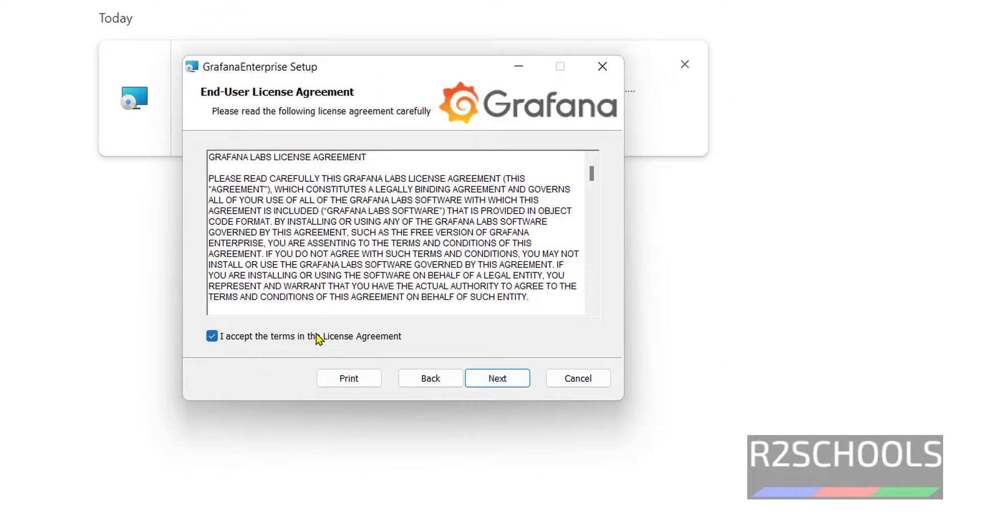
left_click(478, 376)
left_click(394, 213)
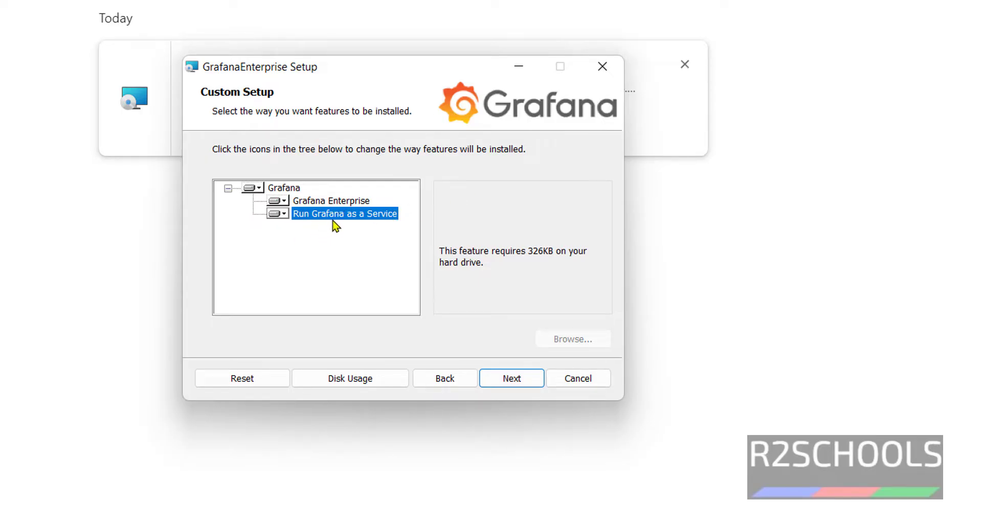
left_click(506, 381)
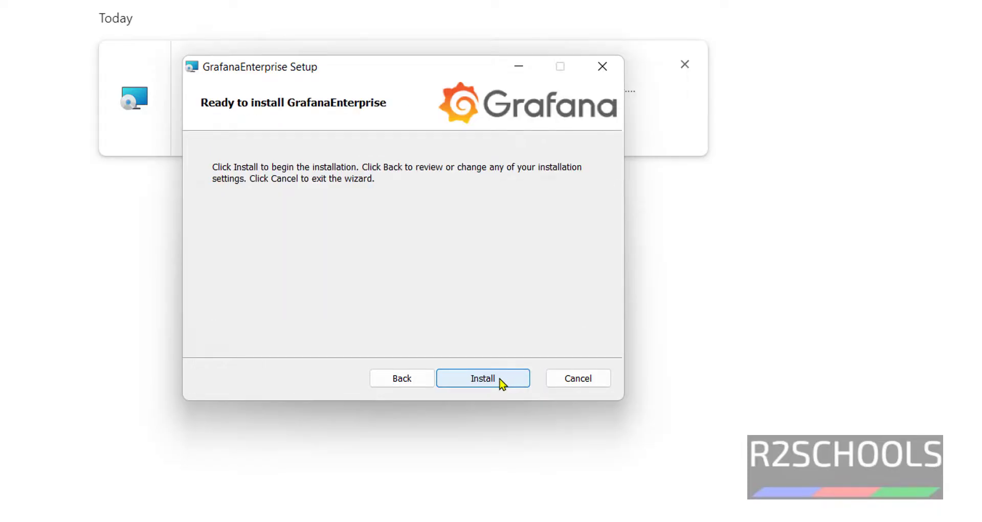
left_click(501, 381)
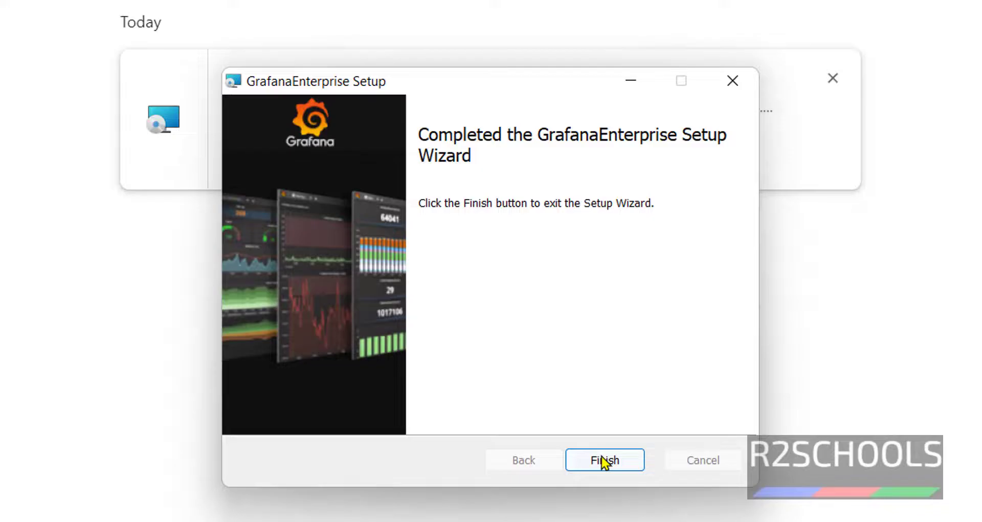
left_click(602, 459)
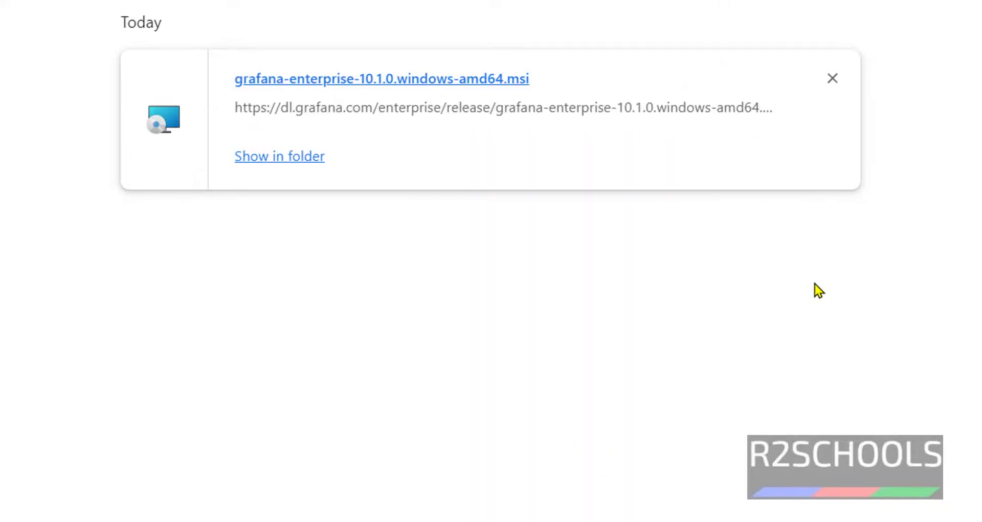
- Open localhost:3000 in a new browser tab
left_click(478, 11)
left_click(333, 36)
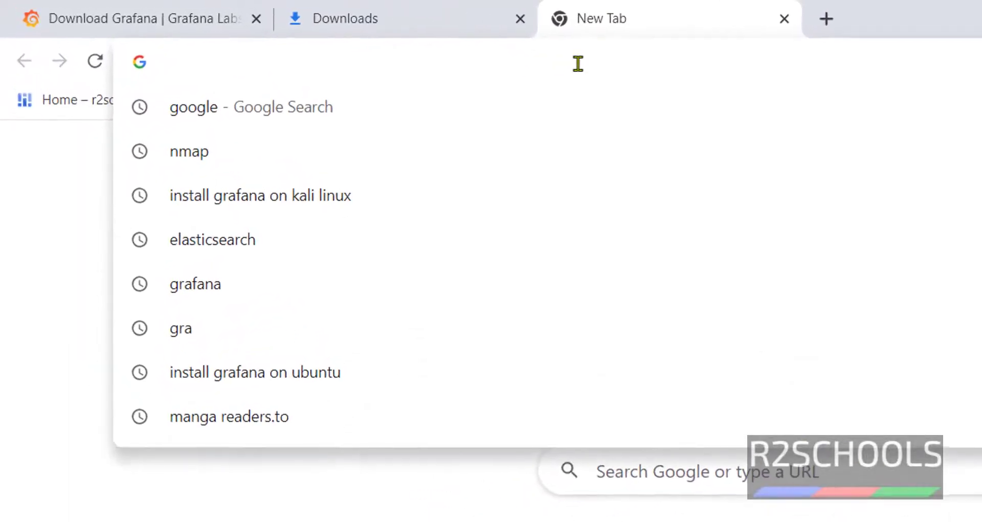
type("localhost:")
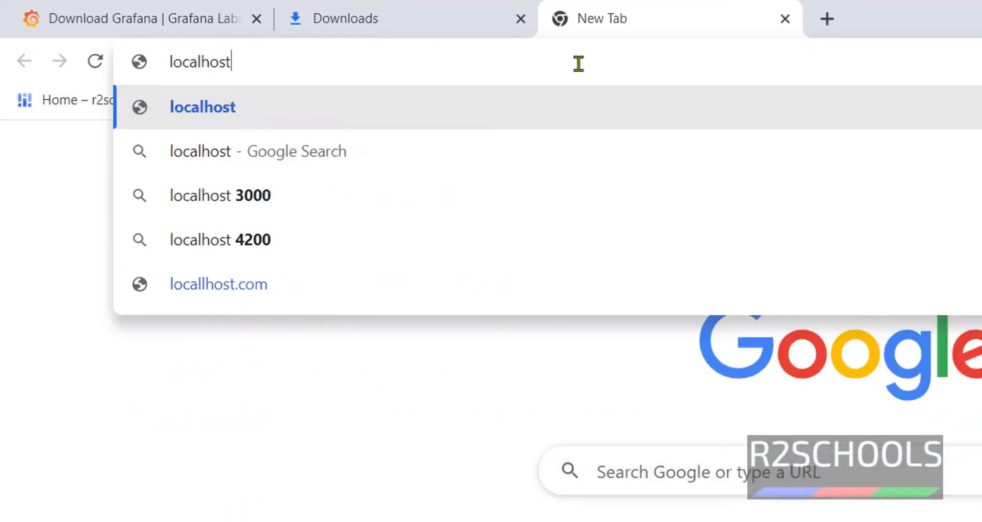
type("3000/login")
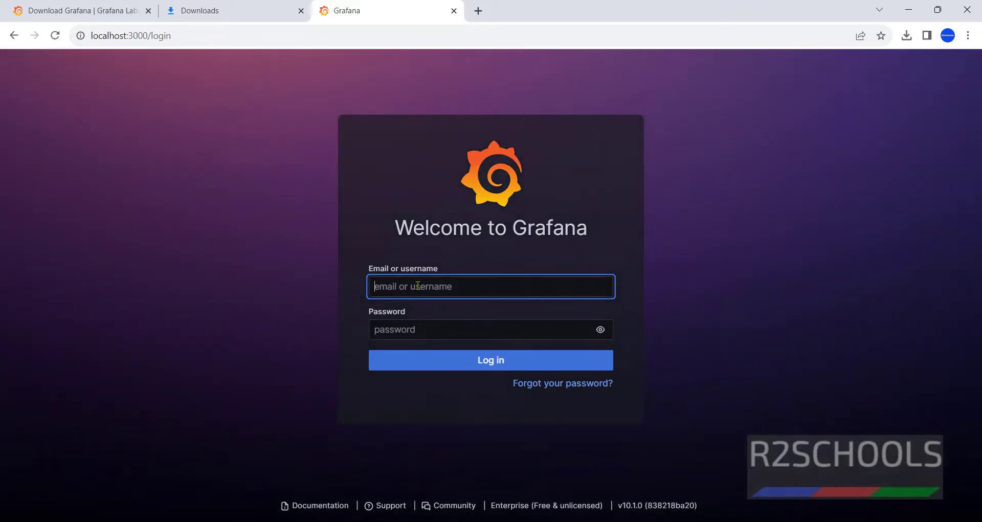
- Log in with the default admin credentials, dismissing the breach warning and declining to save the password
type("admin")
key("Tab")
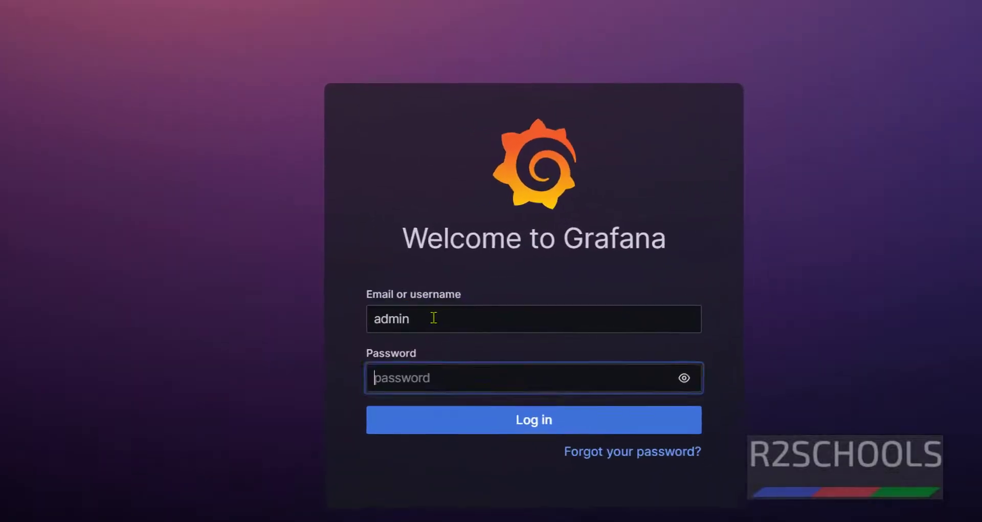
type("a")
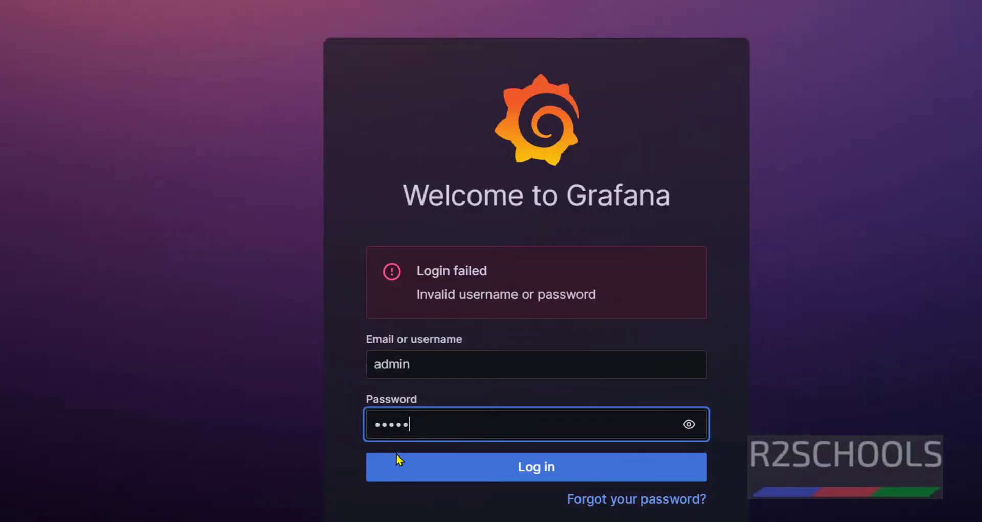
left_click(397, 461)
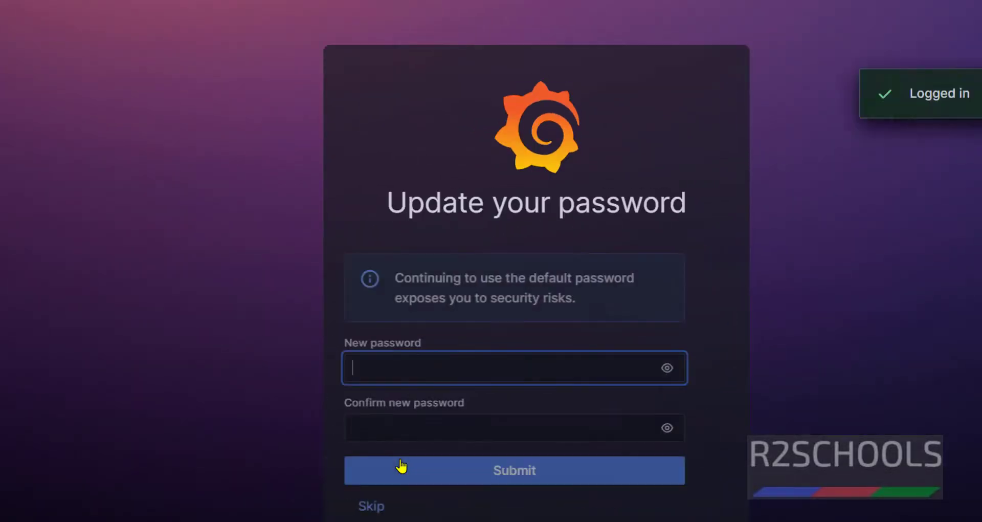
left_click(687, 216)
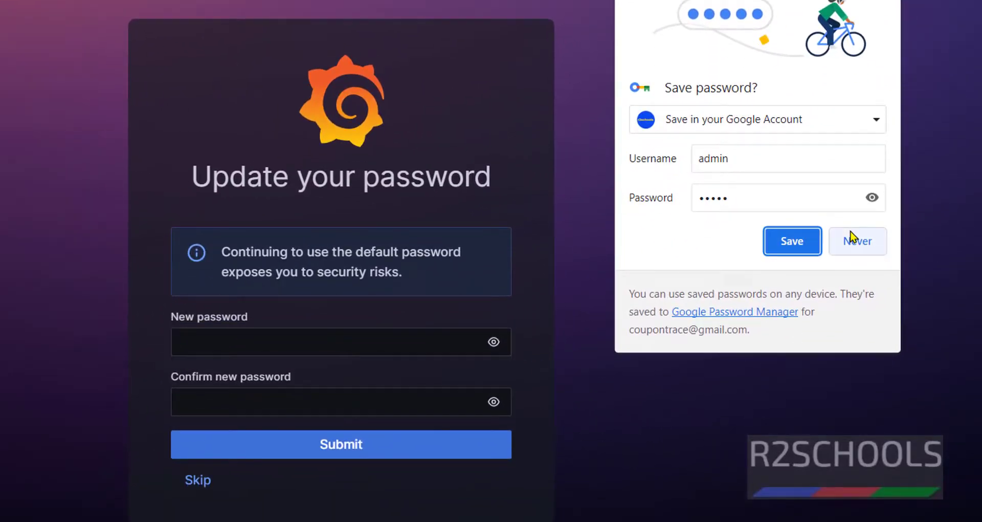
left_click(955, 276)
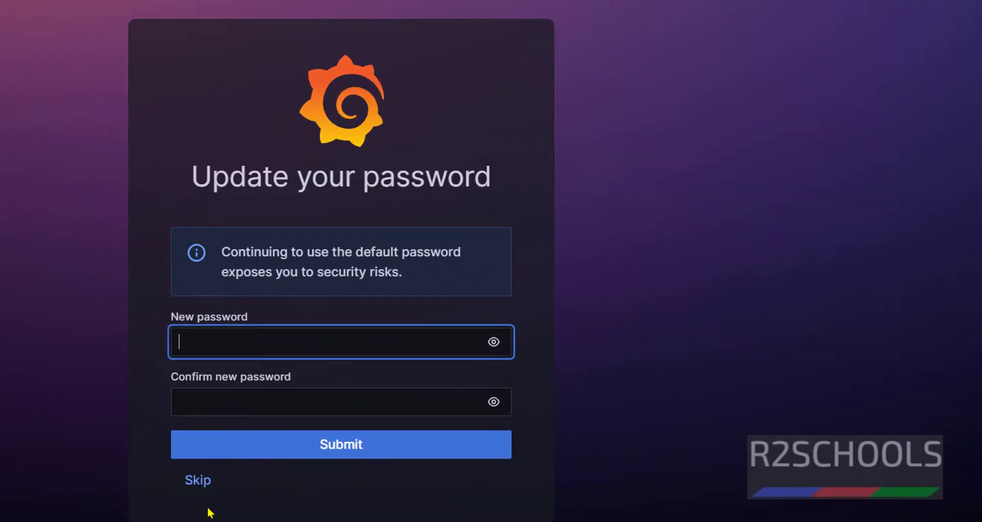
- Skip the password change and reach Connections > Add new connection via the menu
left_click(205, 483)
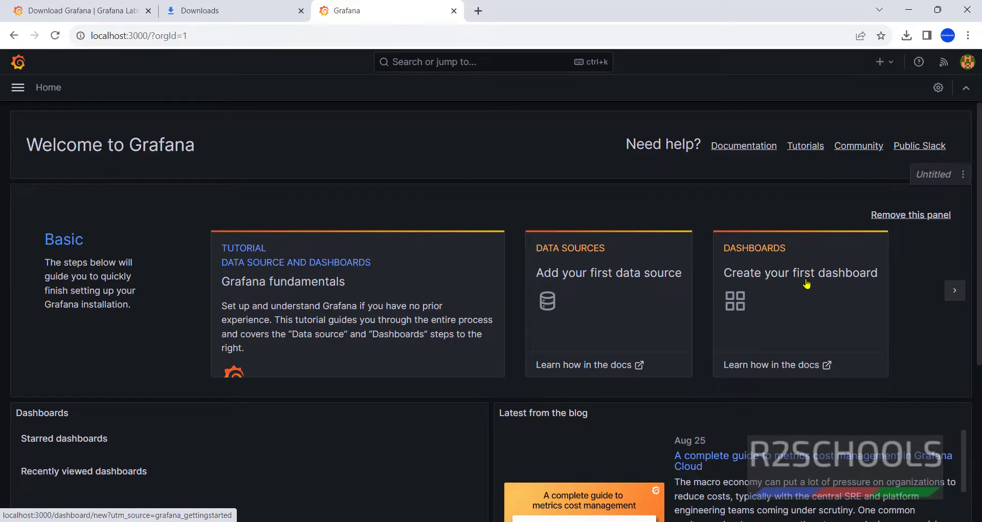
left_click(18, 87)
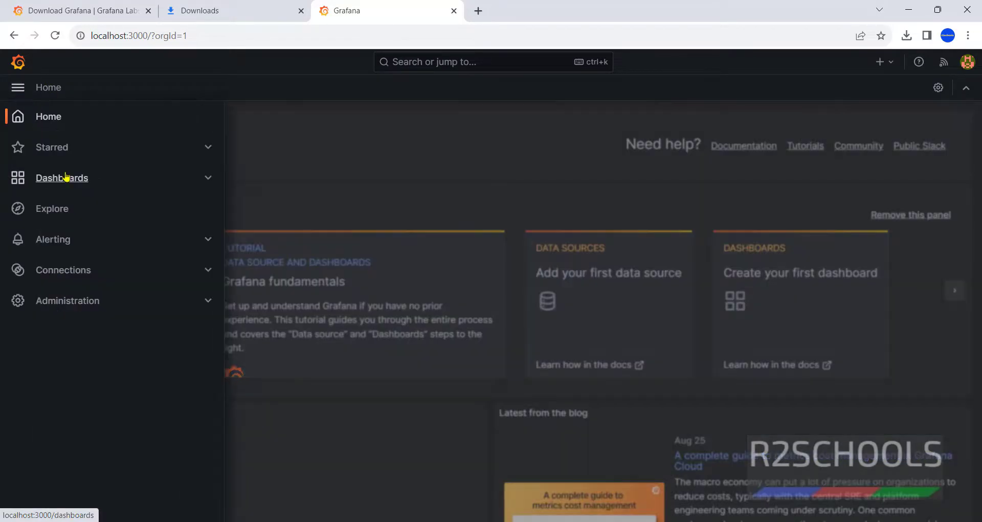
left_click(66, 178)
left_click(66, 143)
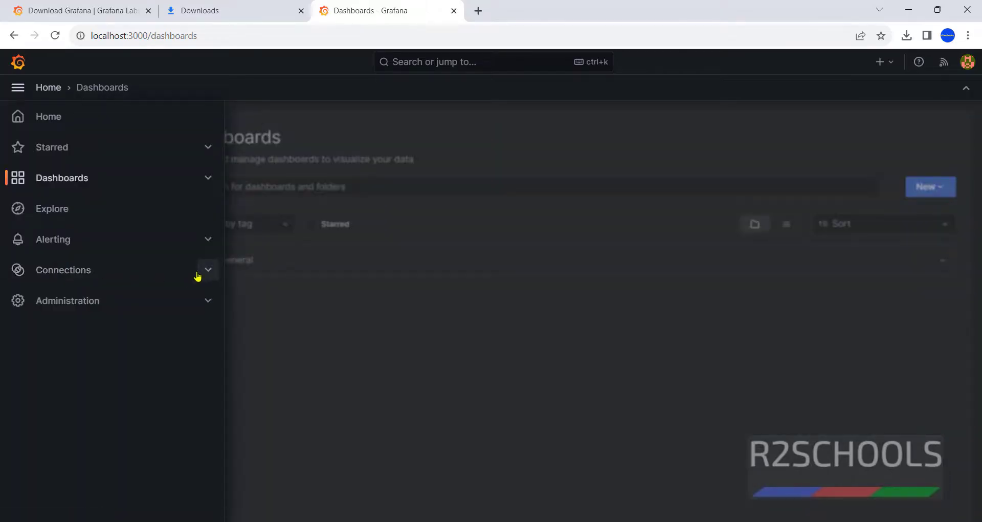
left_click(18, 87)
left_click(18, 87)
left_click(71, 273)
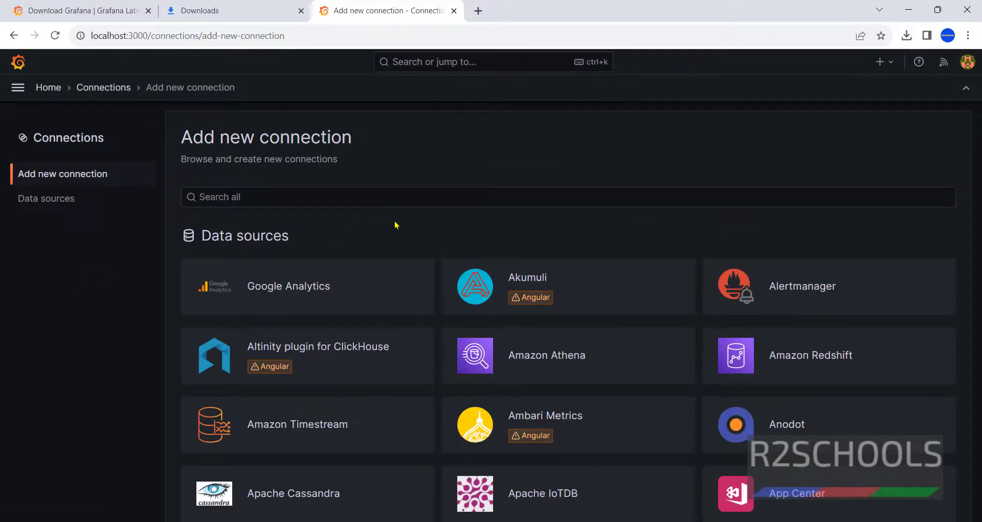
- Search the catalogue for 'mysql' and open the MySQL plugin page
scroll(394, 245, "down", 20)
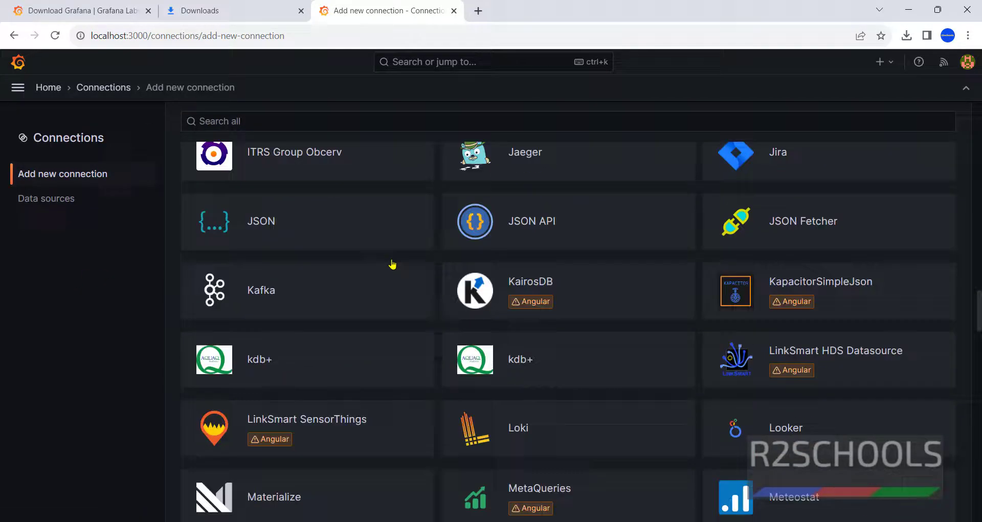
scroll(391, 264, "up", 5)
left_click(401, 124)
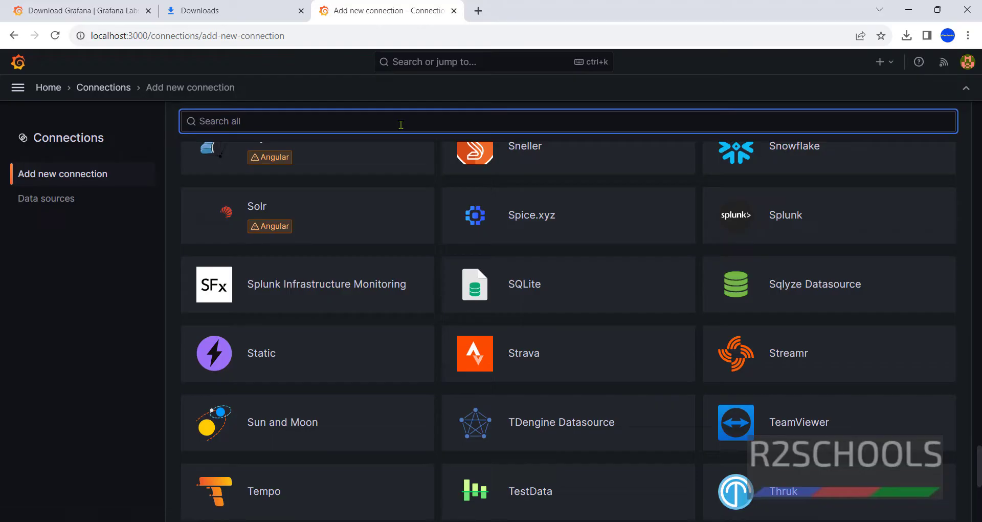
type("mysq")
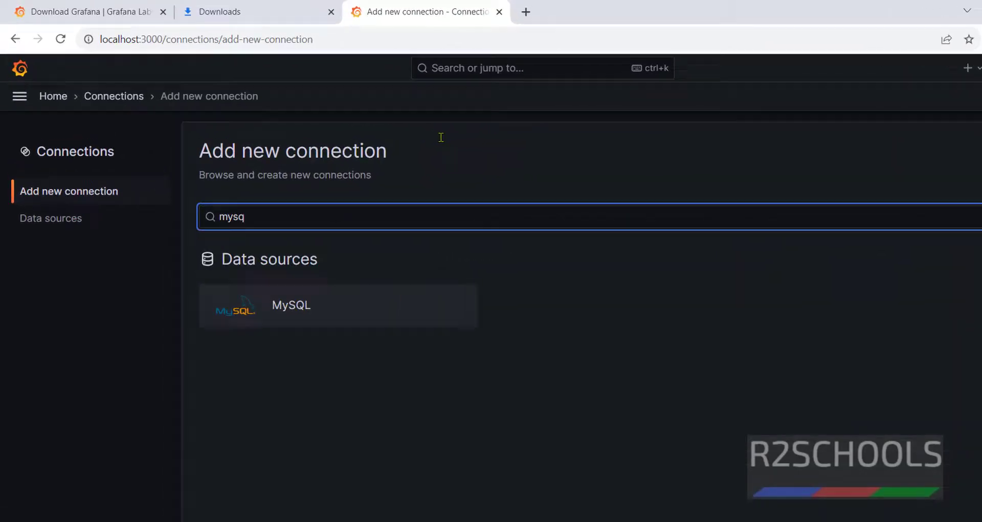
type("l")
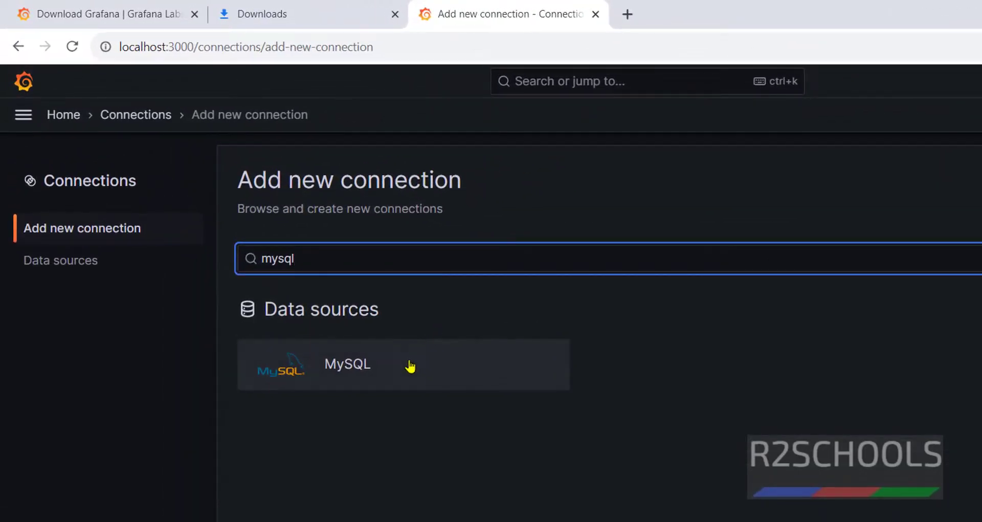
left_click(369, 379)
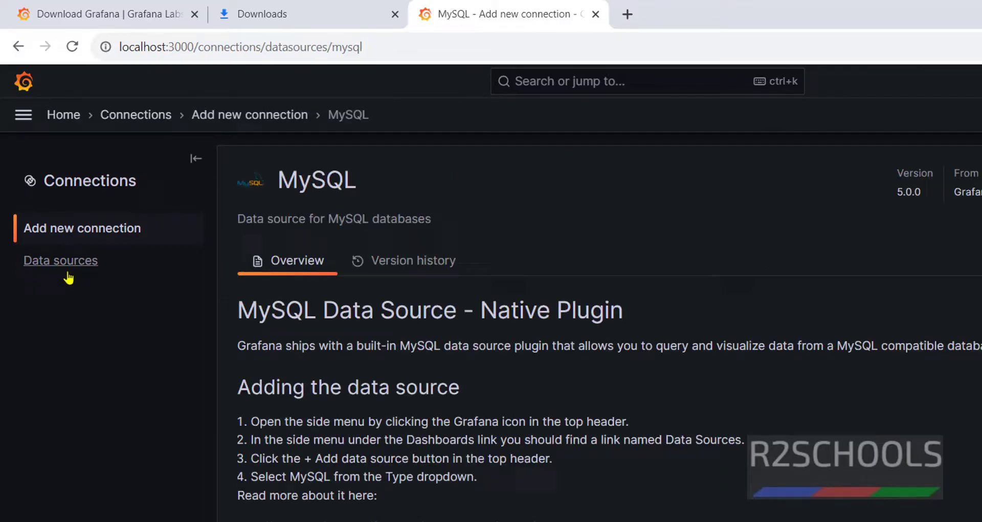
- From Data sources, add a new data source filtered by 'mys' and pick MySQL
left_click(68, 276)
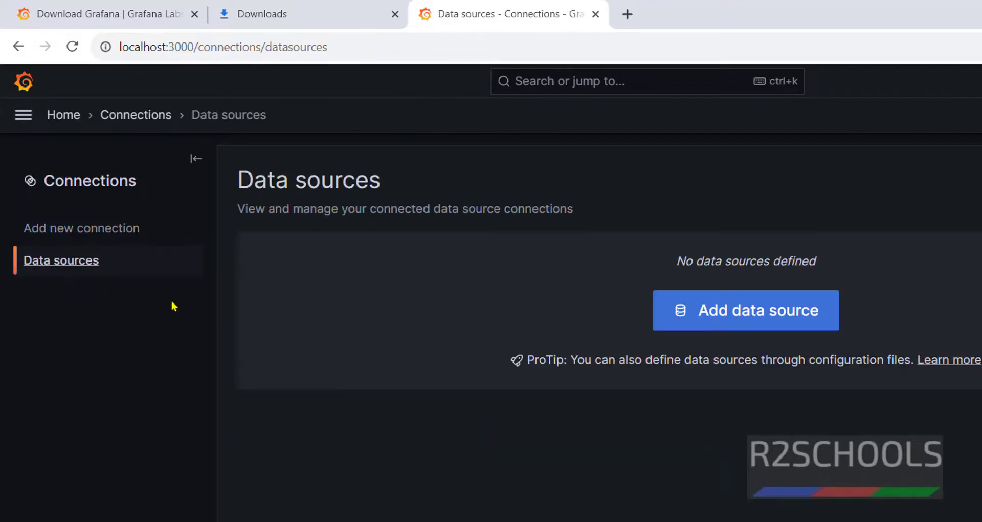
left_click(756, 318)
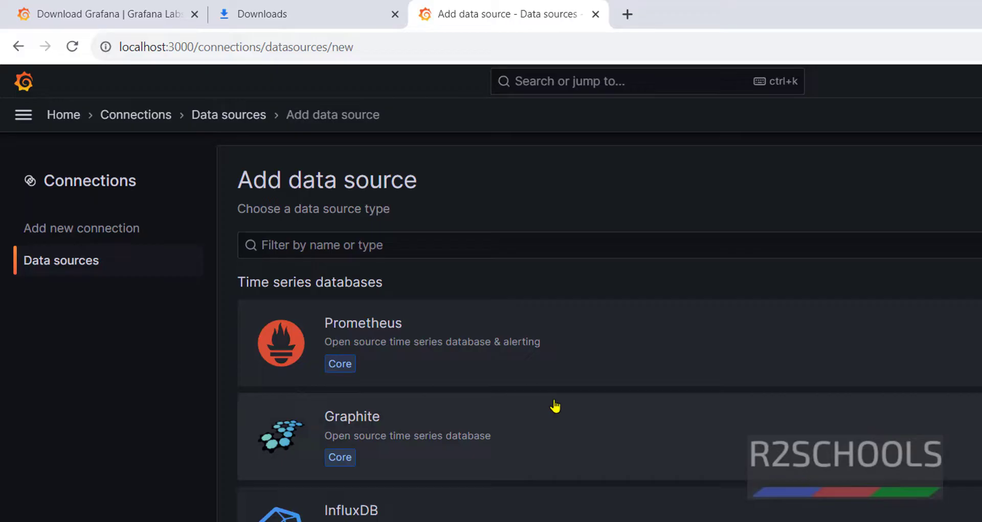
left_click(573, 246)
type("m")
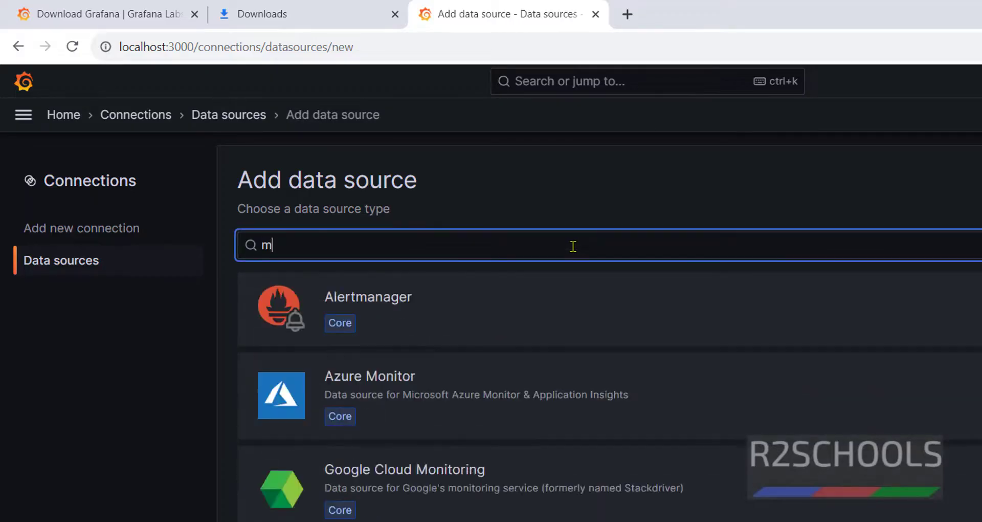
type("ysql")
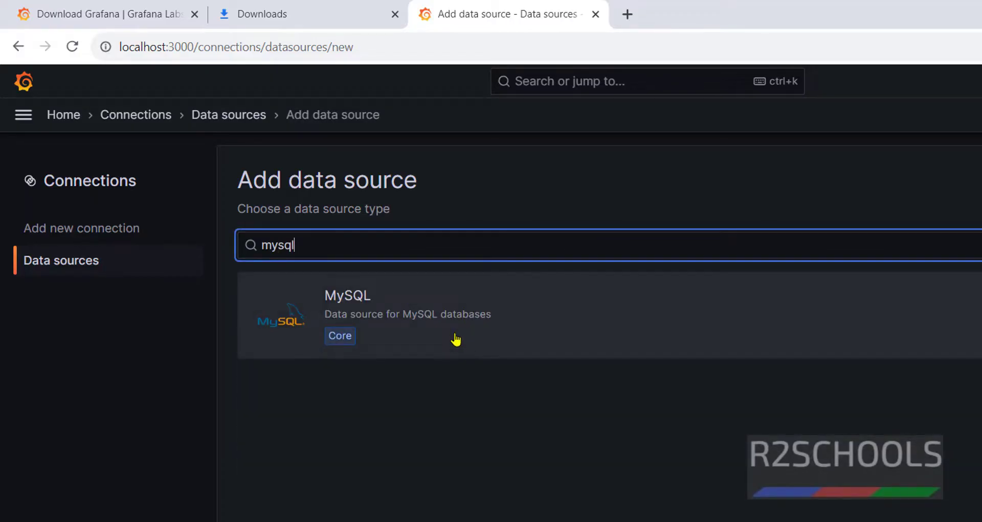
left_click(456, 339)
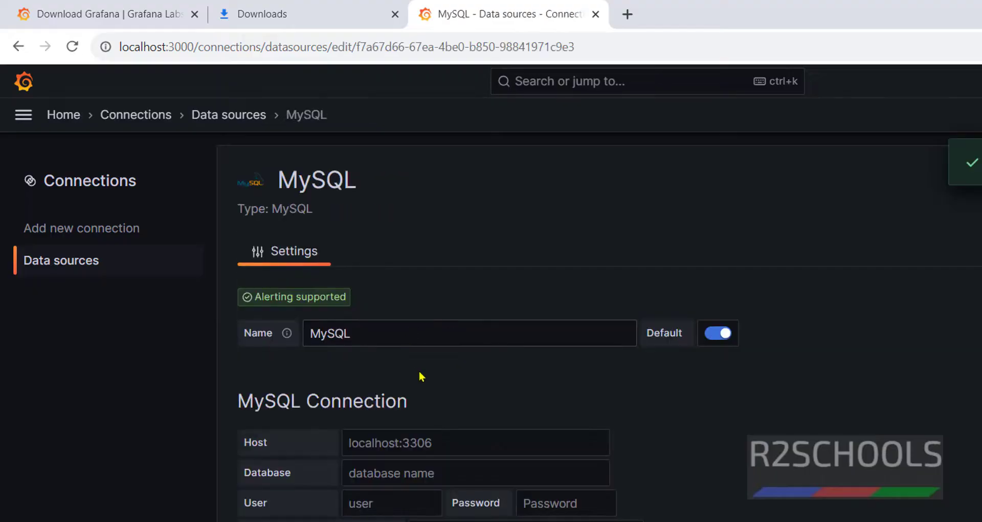
double_click(346, 337)
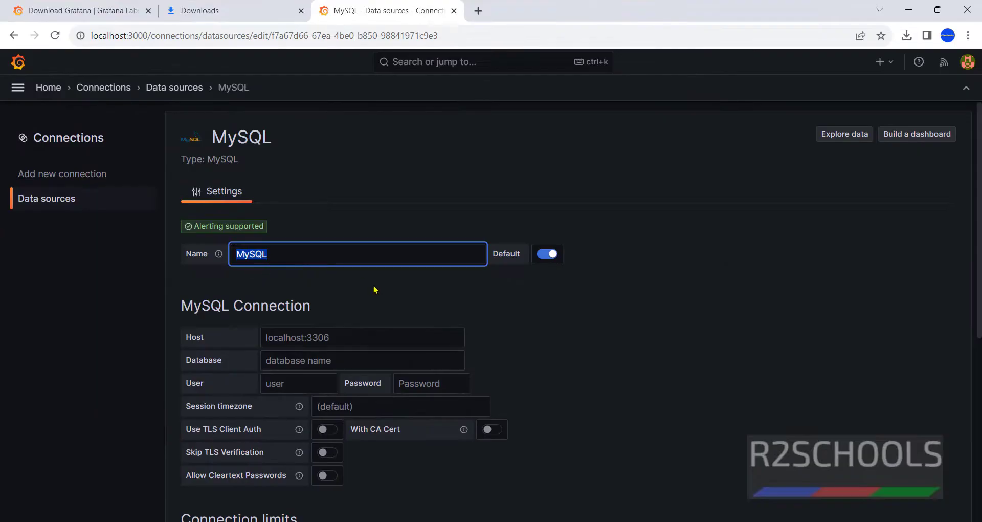
left_click(375, 290)
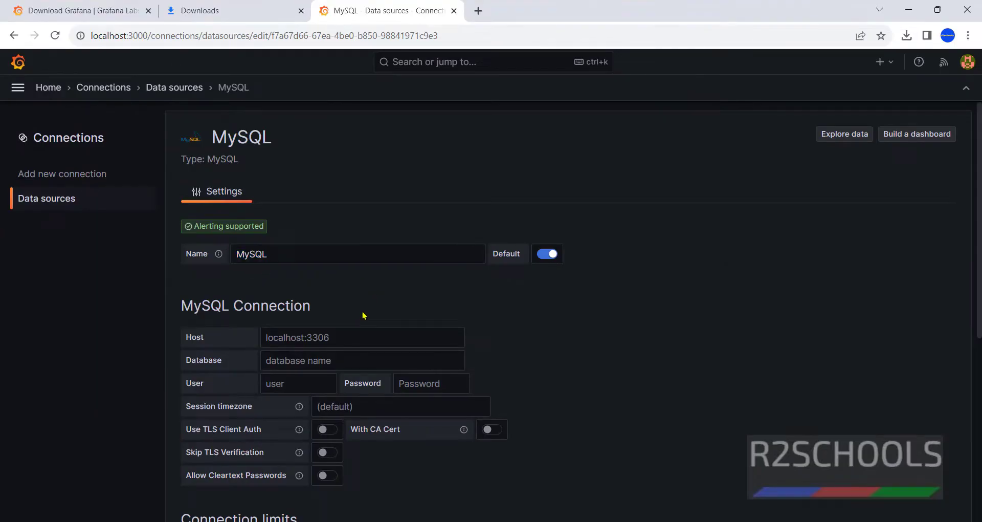
left_click(344, 337)
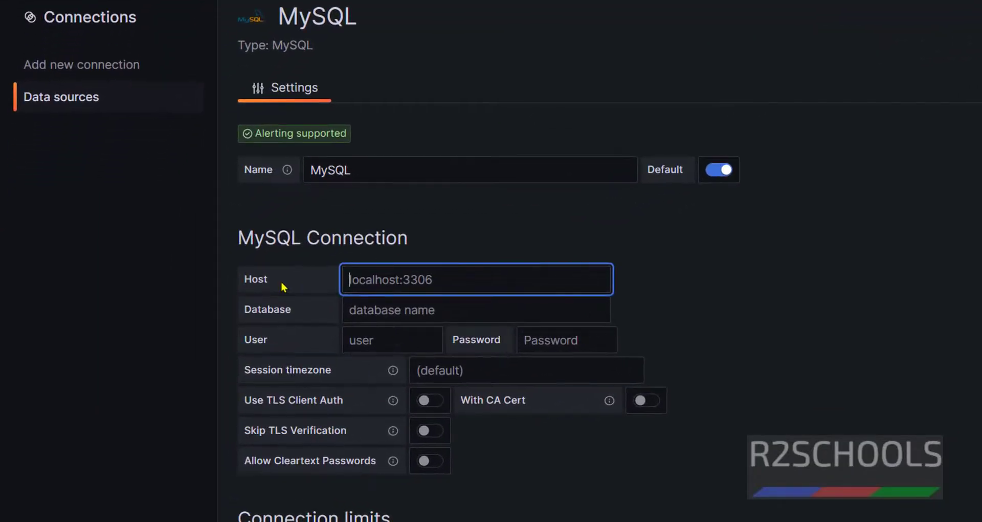
scroll(646, 283, "down", 2)
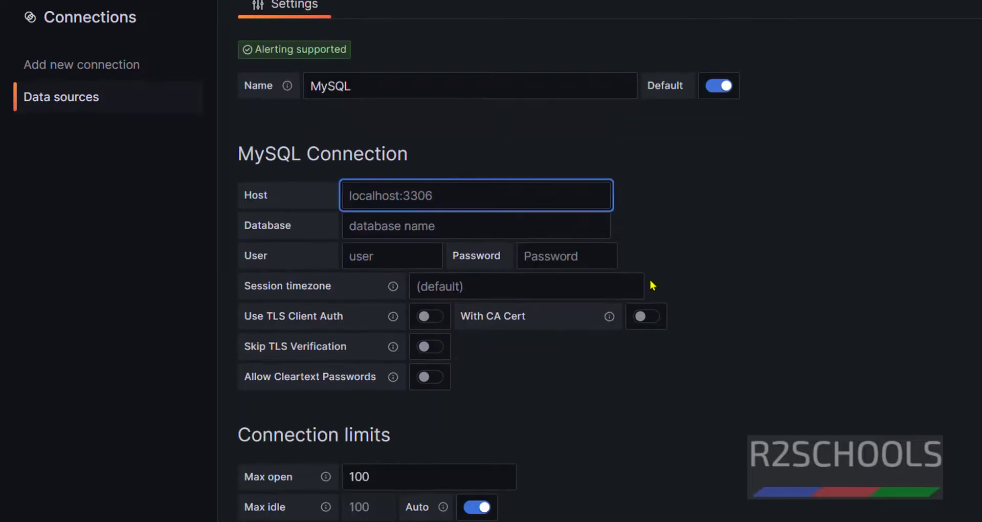
left_click(441, 225)
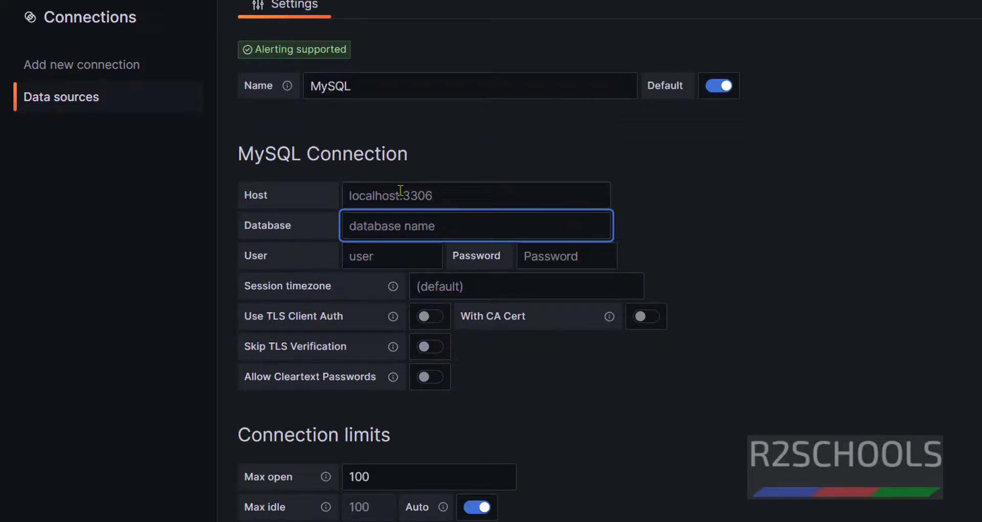
left_click(387, 257)
left_click(544, 258)
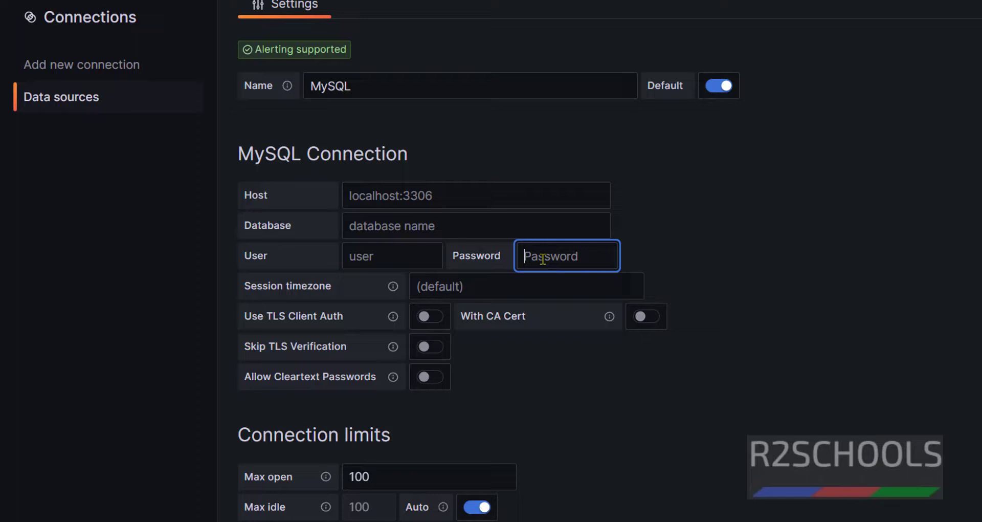
scroll(496, 338, "down", 5)
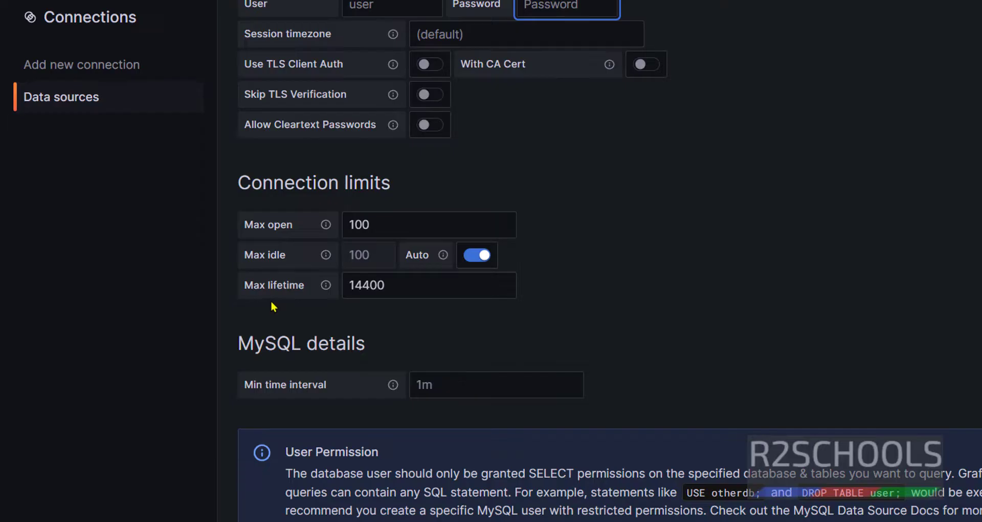
scroll(449, 331, "down", 1)
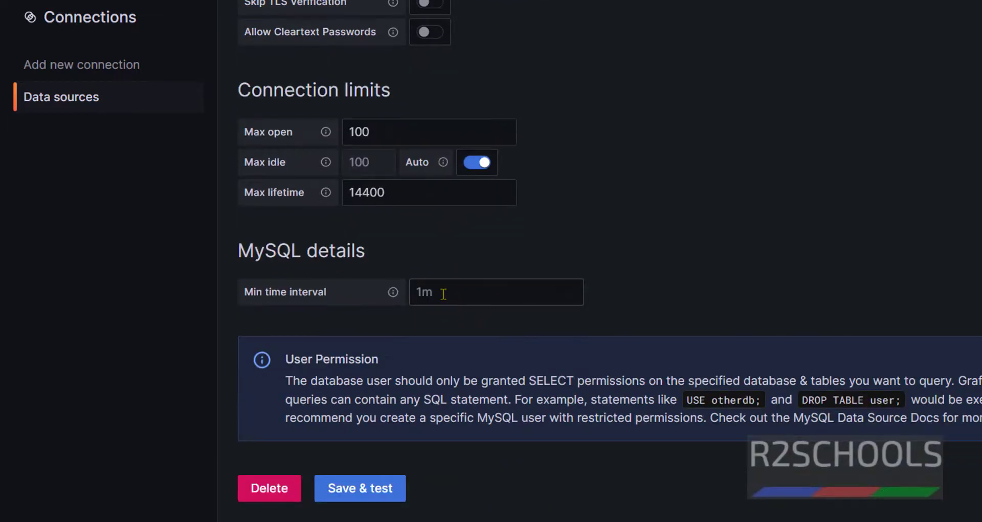
left_click(443, 294)
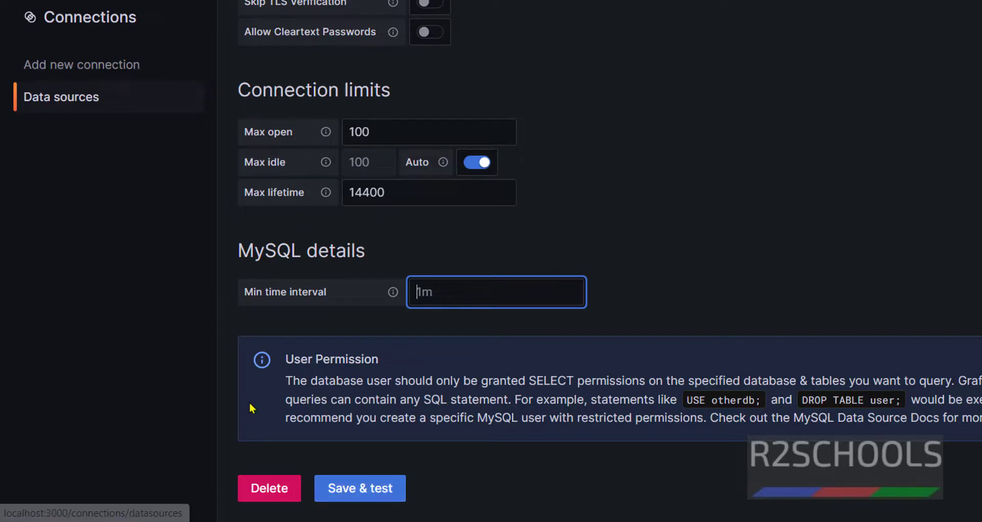
- Delete the MySQL data source, then search Add new connection for 'postg'
left_click(278, 494)
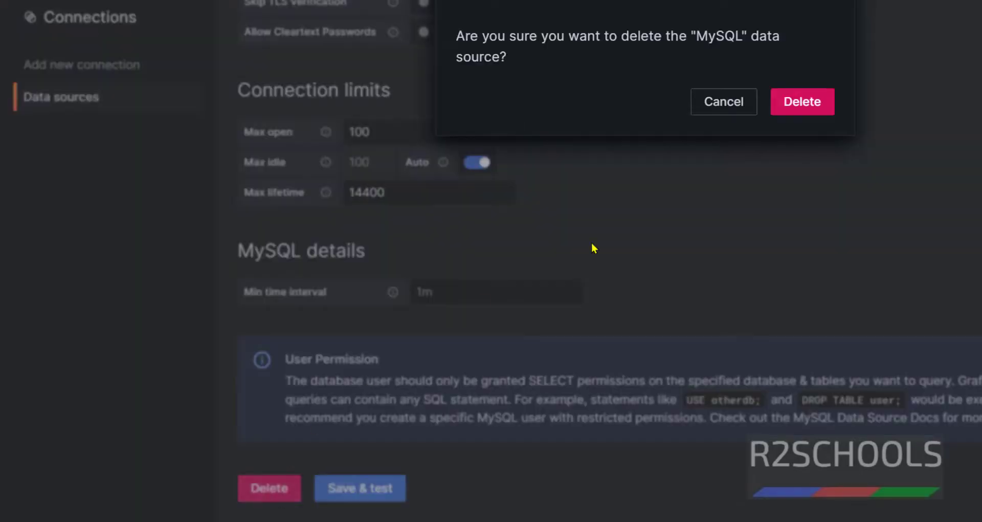
left_click(793, 105)
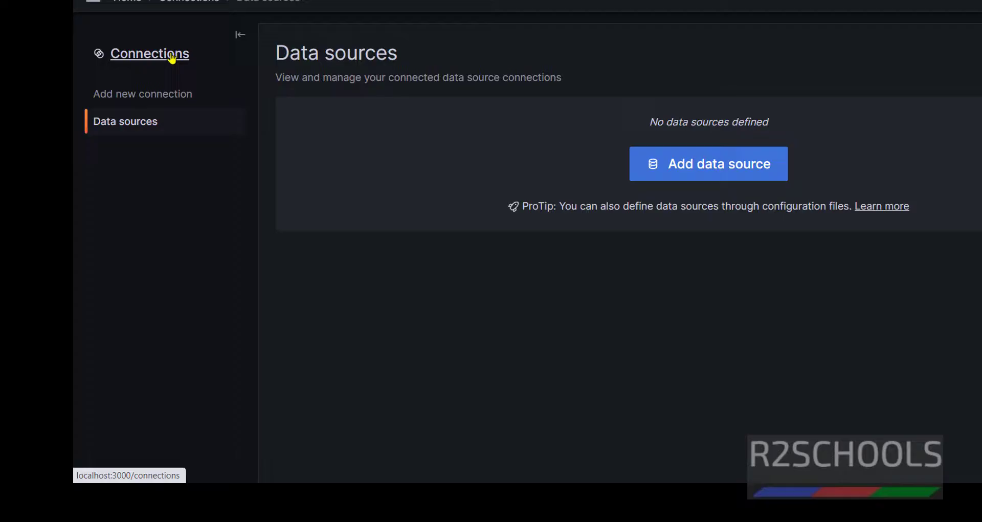
left_click(118, 17)
type("pos")
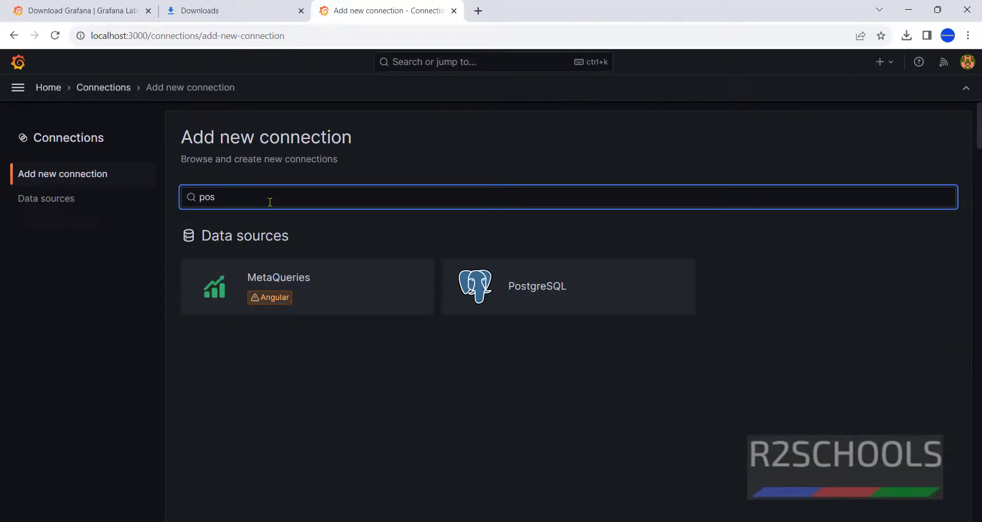
type("tgresql")
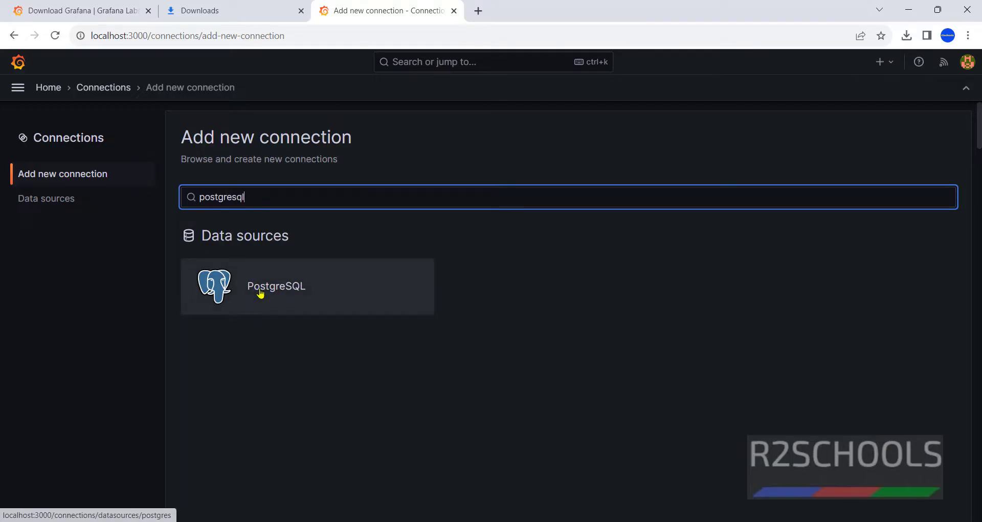
- Add a new data source from Data sources, filtering by 'postgr' and choosing PostgreSQL
left_click(260, 293)
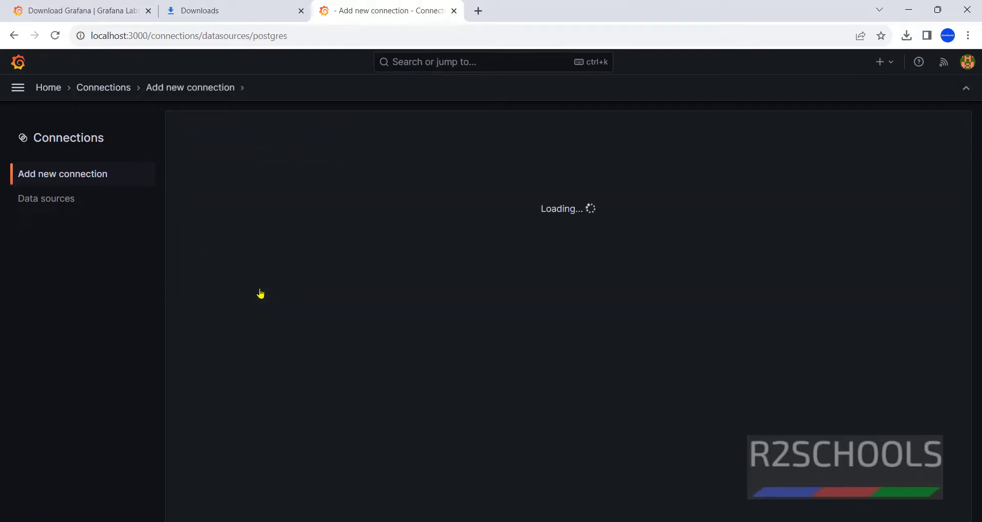
left_click(53, 208)
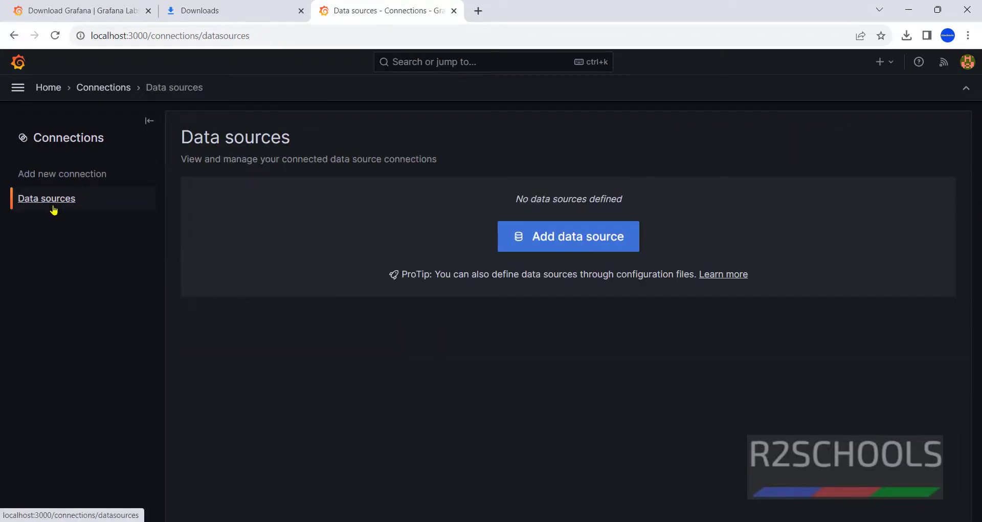
left_click(544, 237)
type("mysql")
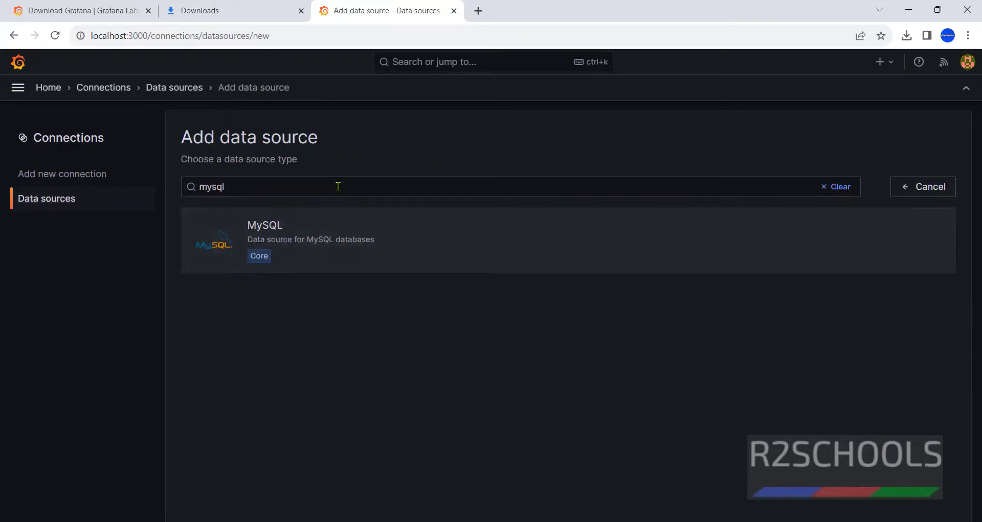
left_click(832, 187)
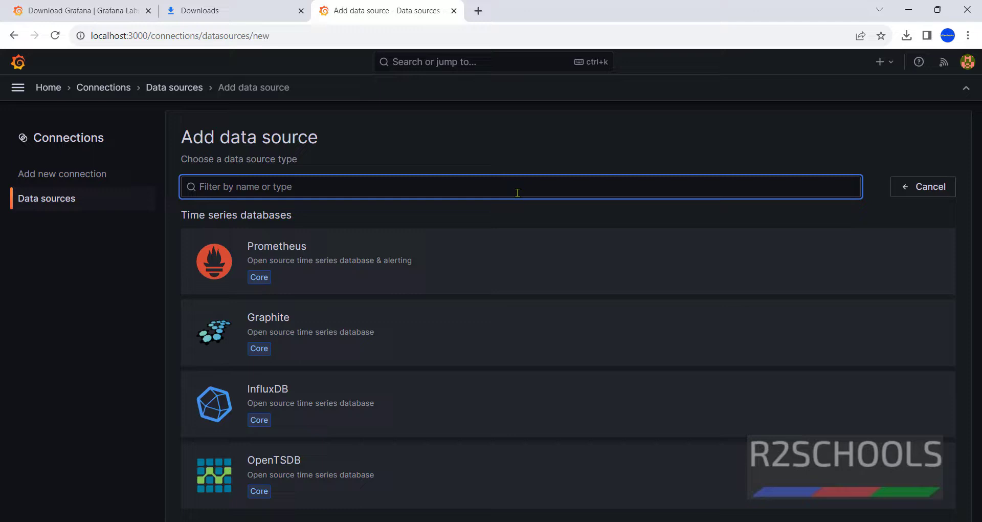
type("postgr")
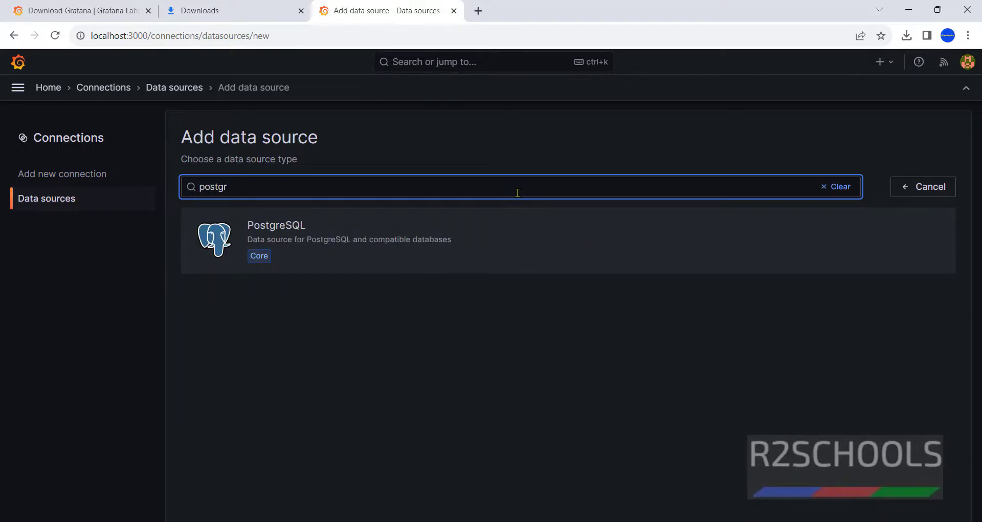
left_click(378, 248)
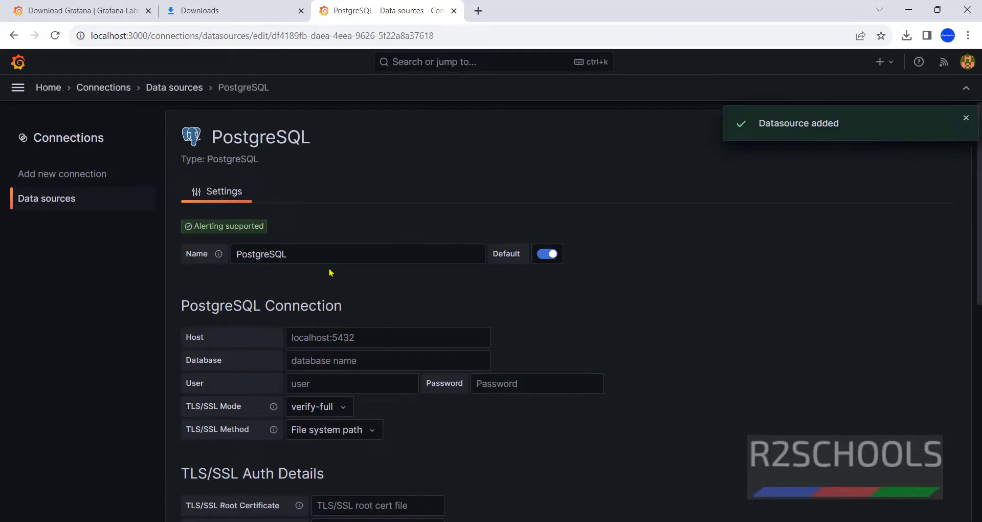
- Review the PostgreSQL database name, user, password and Min time interval fields
scroll(378, 311, "down", 3)
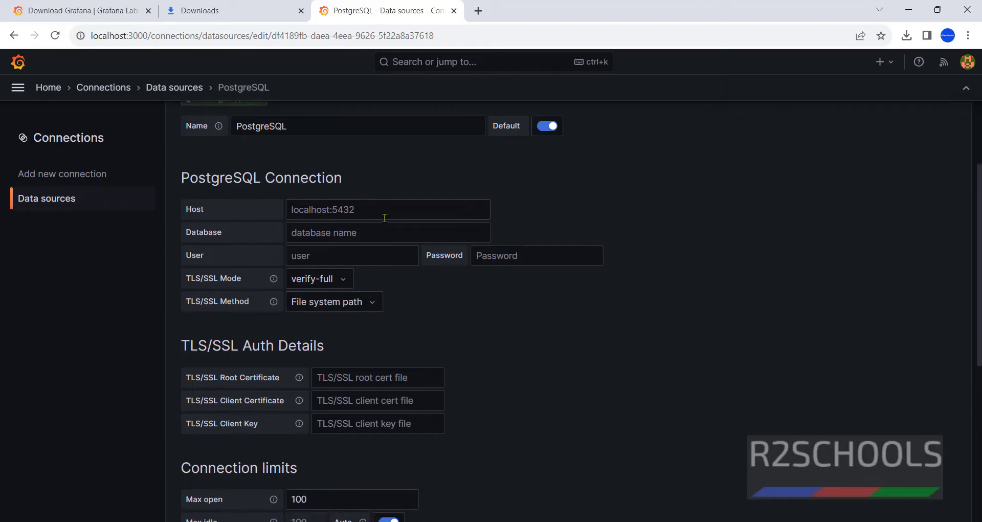
left_click(369, 234)
left_click(354, 256)
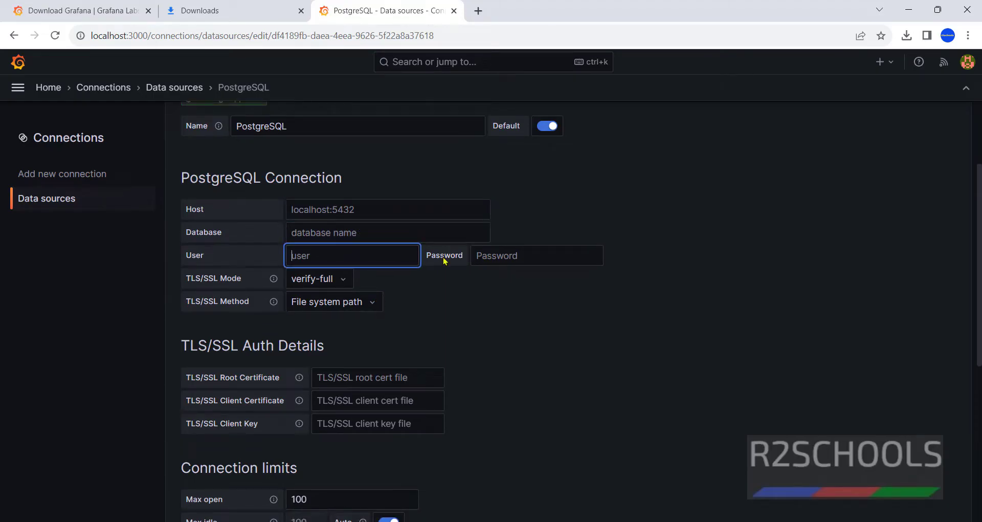
left_click(501, 252)
scroll(418, 304, "down", 6)
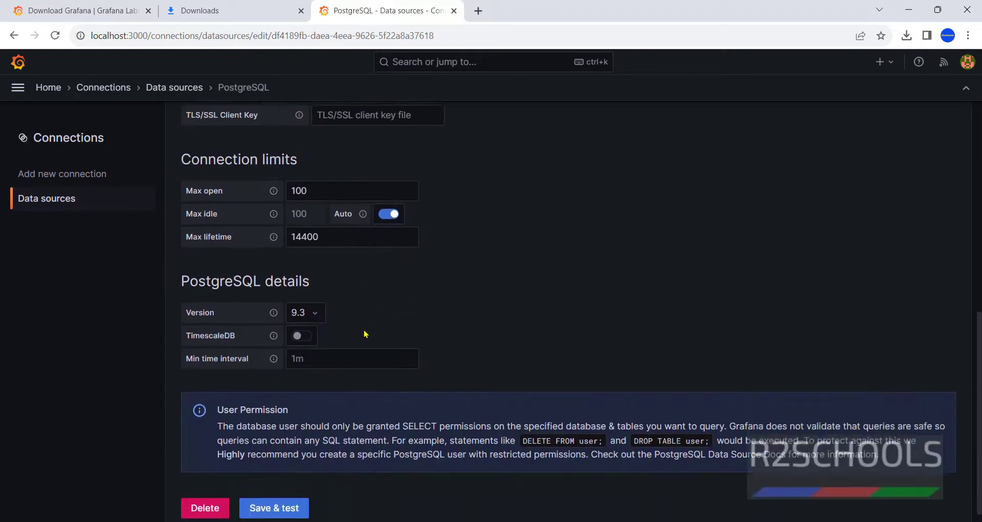
left_click(342, 356)
left_click(586, 324)
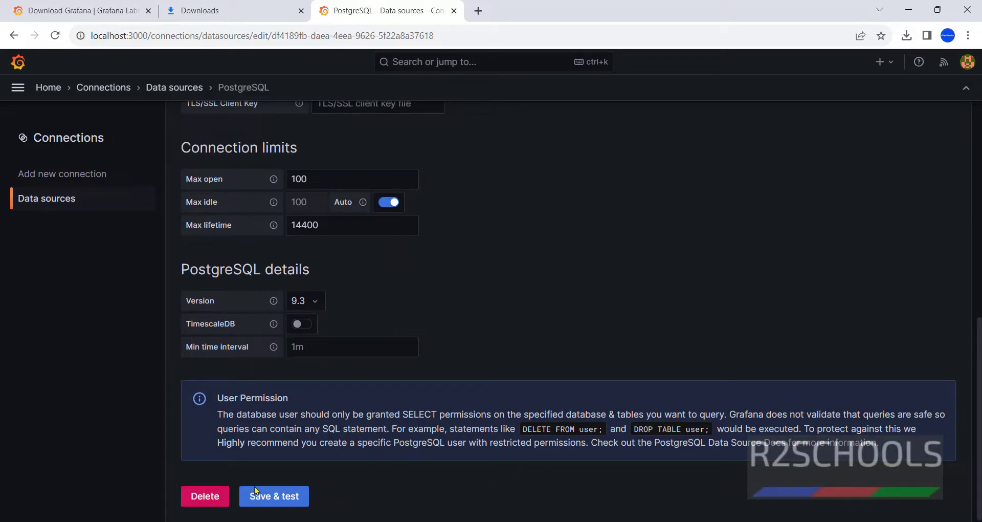
- Delete the PostgreSQL data source and go back to the Home page
left_click(219, 499)
left_click(612, 202)
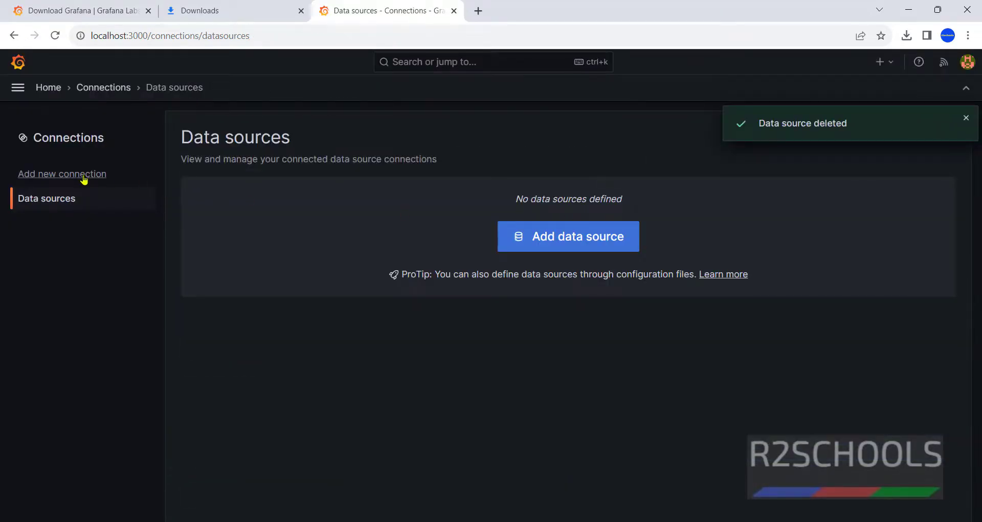
left_click(66, 138)
- Go to the Dashboards list from the side menu and open the New menu
left_click(49, 88)
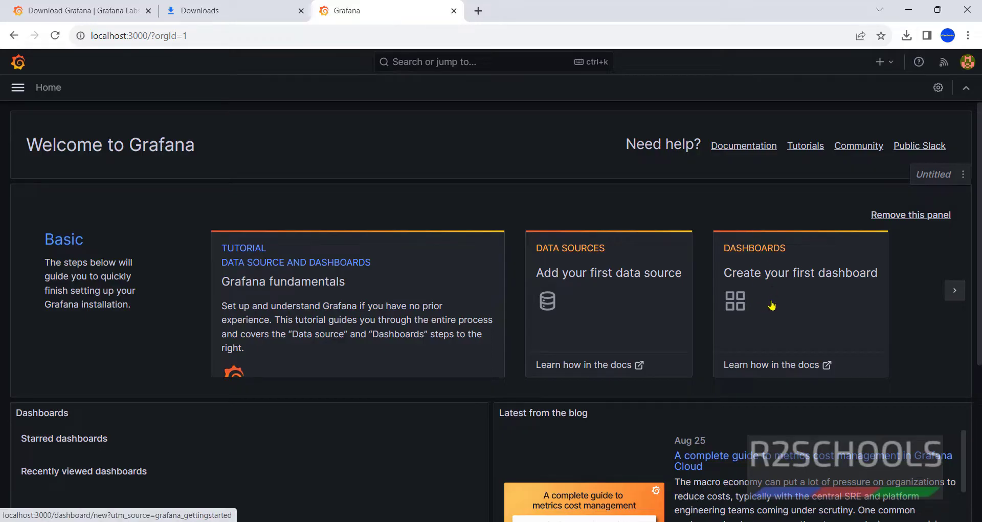
left_click(16, 90)
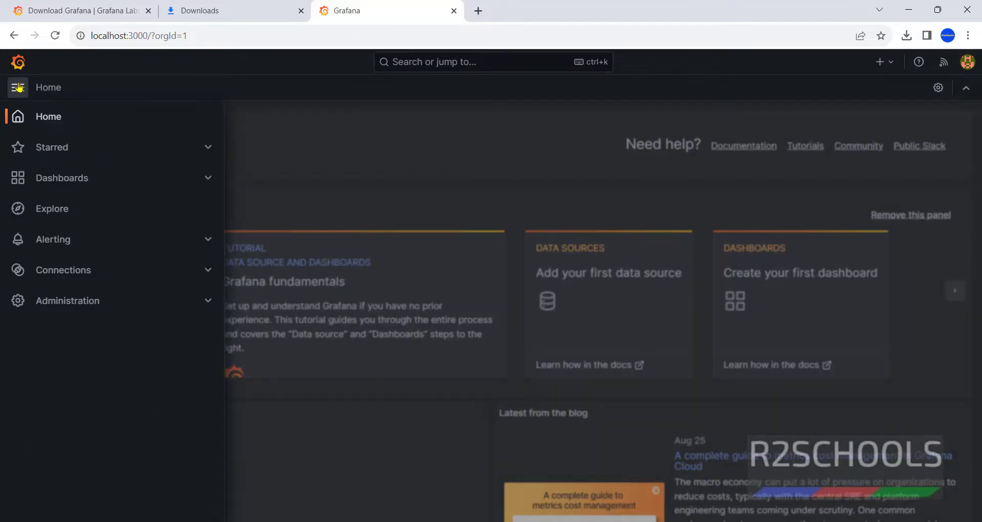
left_click(61, 184)
left_click(927, 186)
left_click(932, 186)
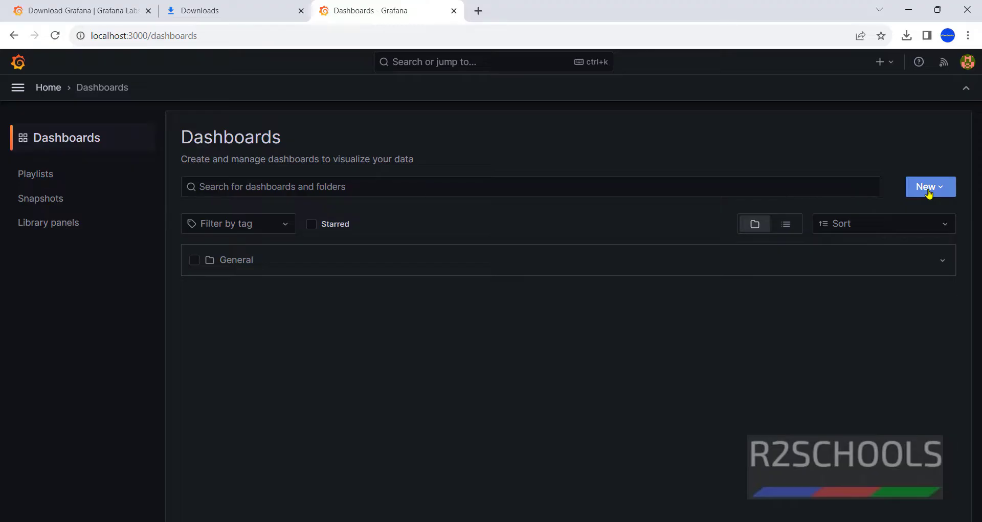
left_click(931, 186)
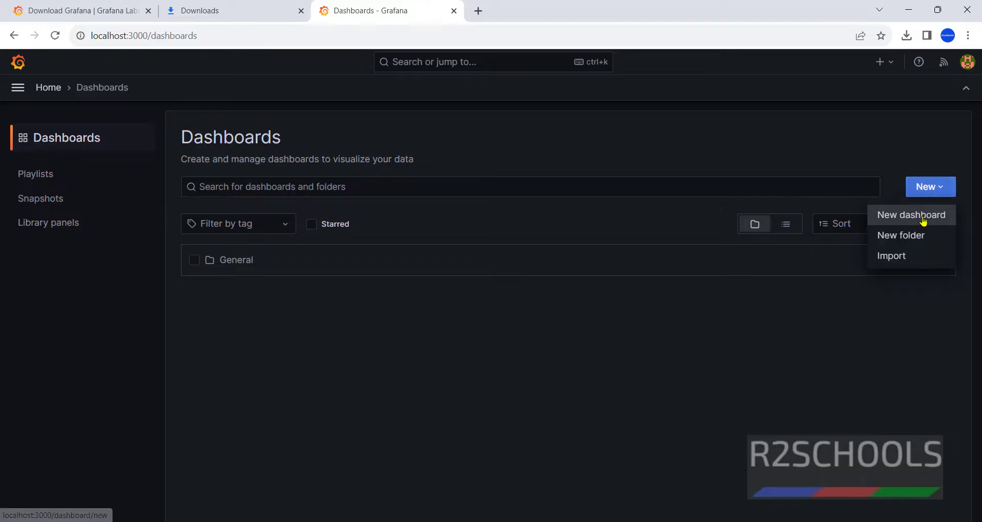
left_click(906, 263)
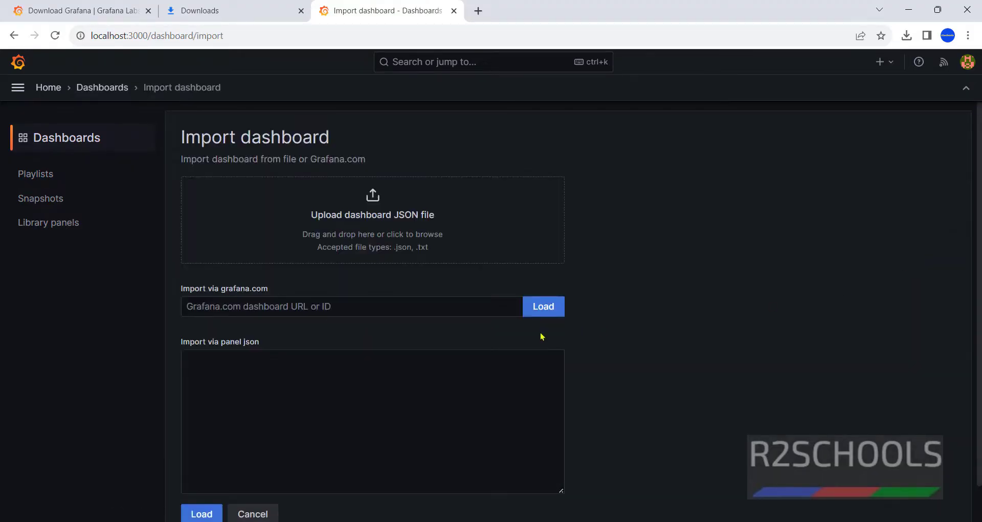
left_click(373, 211)
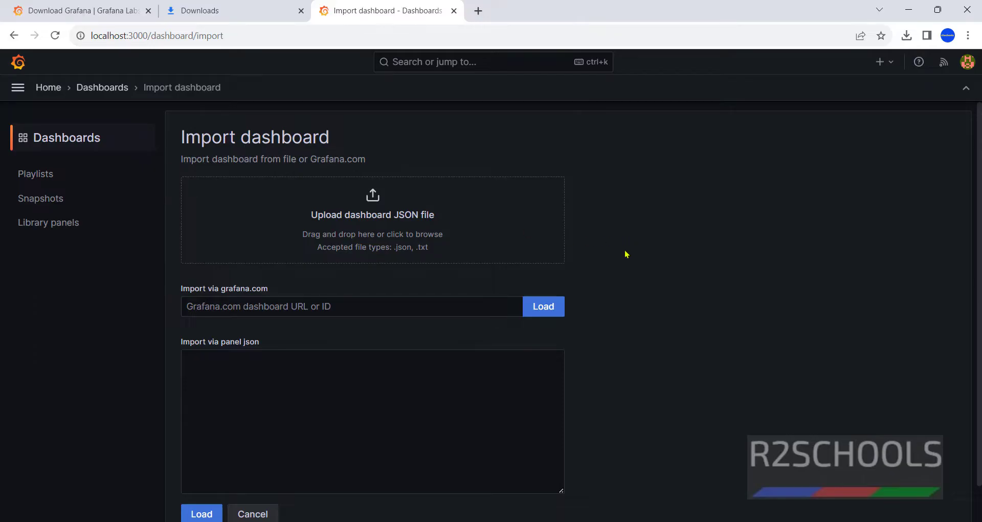
left_click(369, 308)
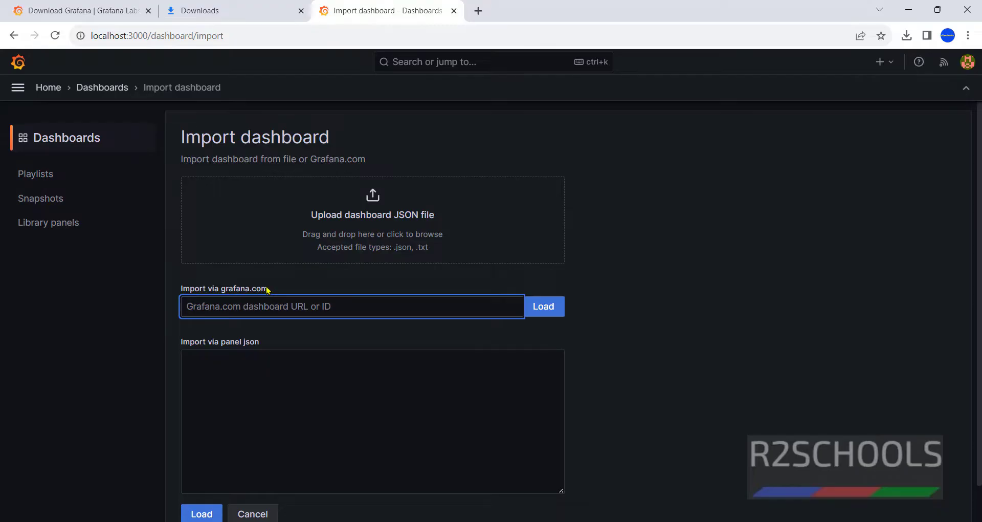
left_click_drag(268, 289, 180, 297)
left_click(253, 391)
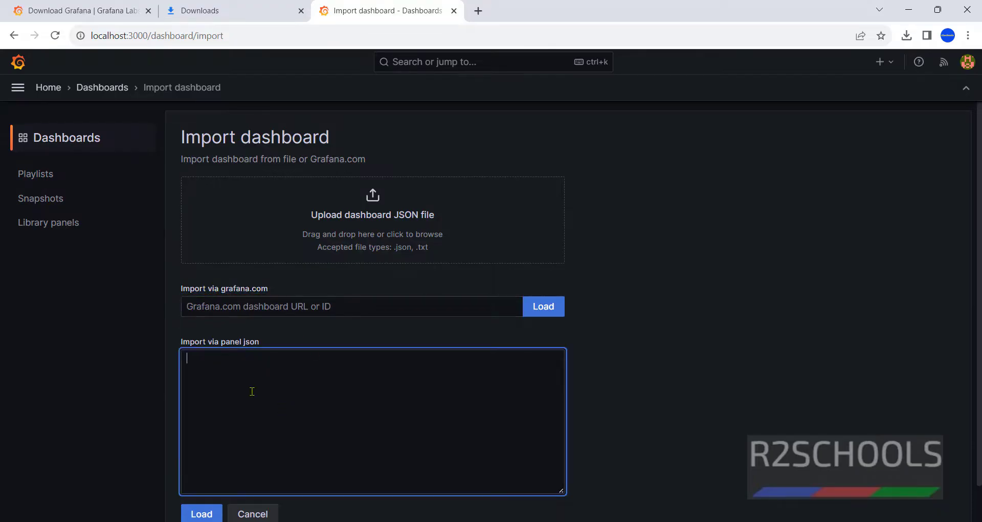
key("ctrl+v")
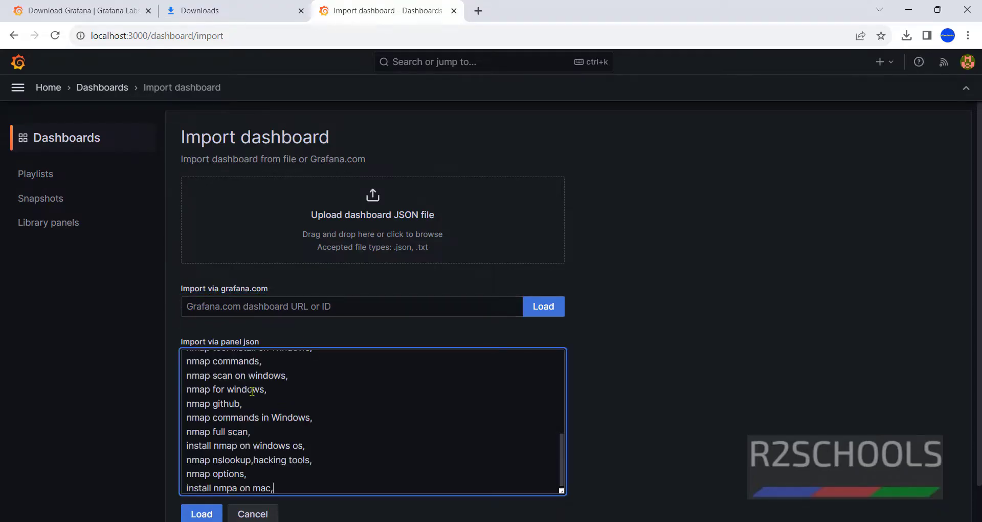
key("ctrl+a")
key("Delete")
left_click(694, 296)
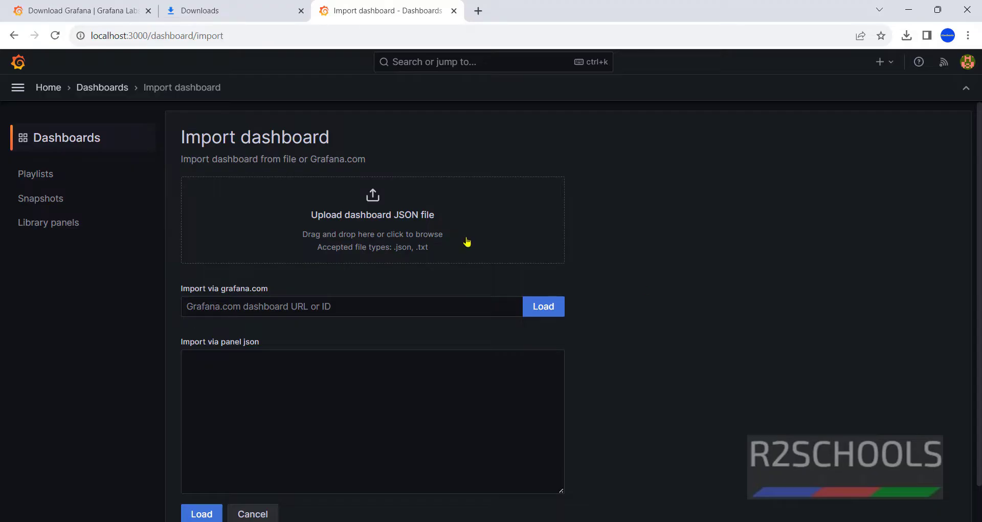